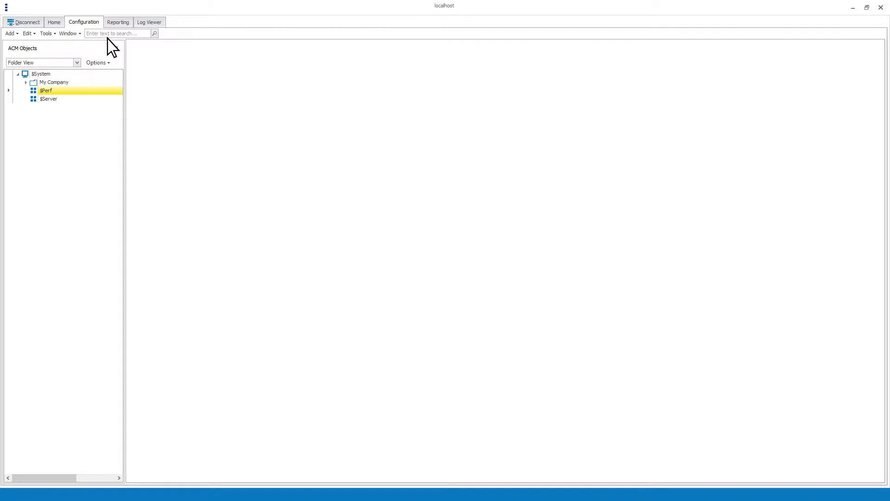
Step: Expand My Company and add Folder1 under East Pipeline from the Add menu
{"action": "left_click", "coordinate": [78, 83]}
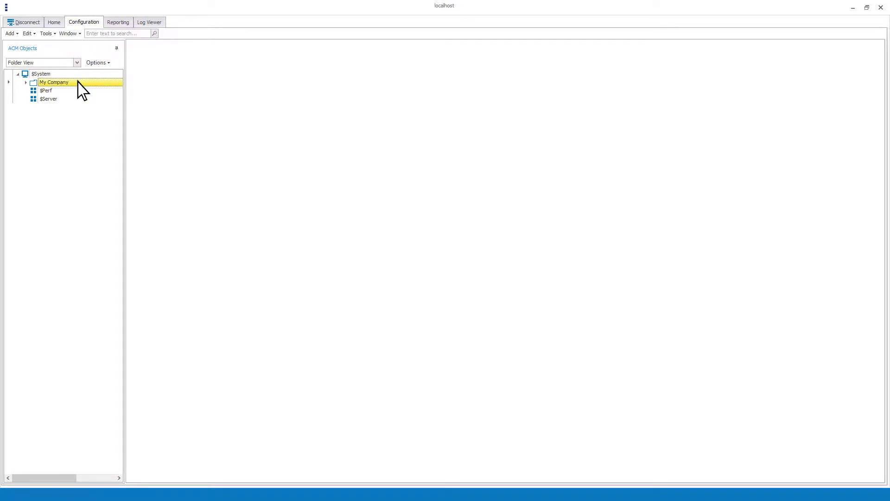
{"action": "left_click", "coordinate": [25, 83]}
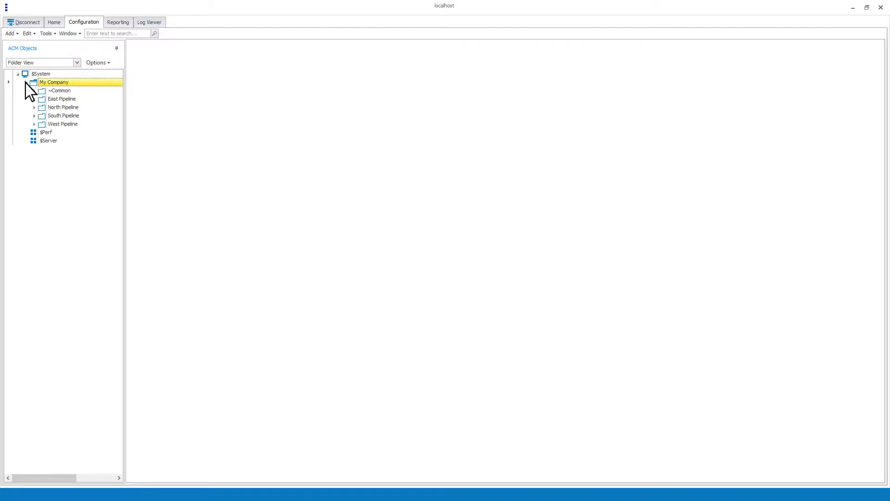
{"action": "left_click", "coordinate": [82, 100]}
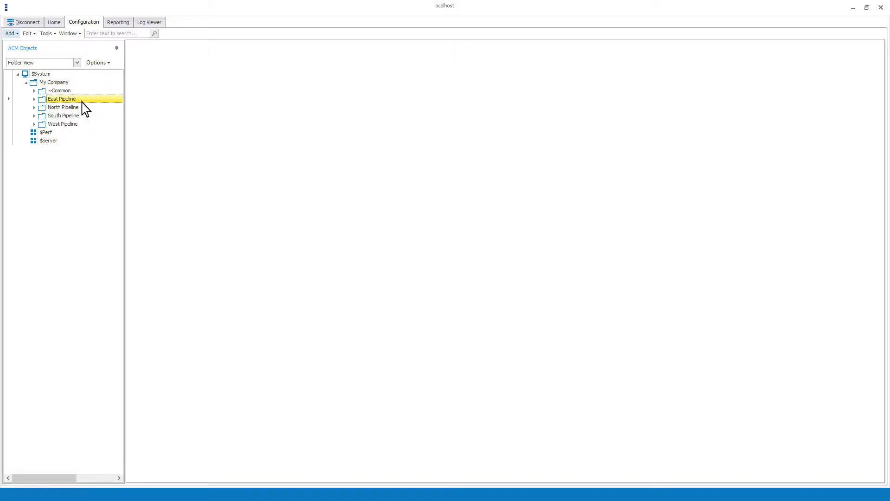
{"action": "left_click", "coordinate": [11, 34]}
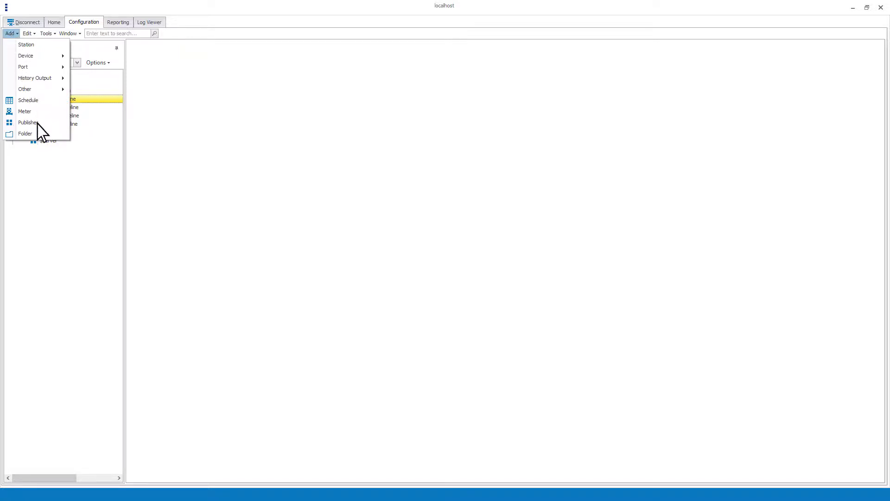
{"action": "left_click", "coordinate": [43, 135]}
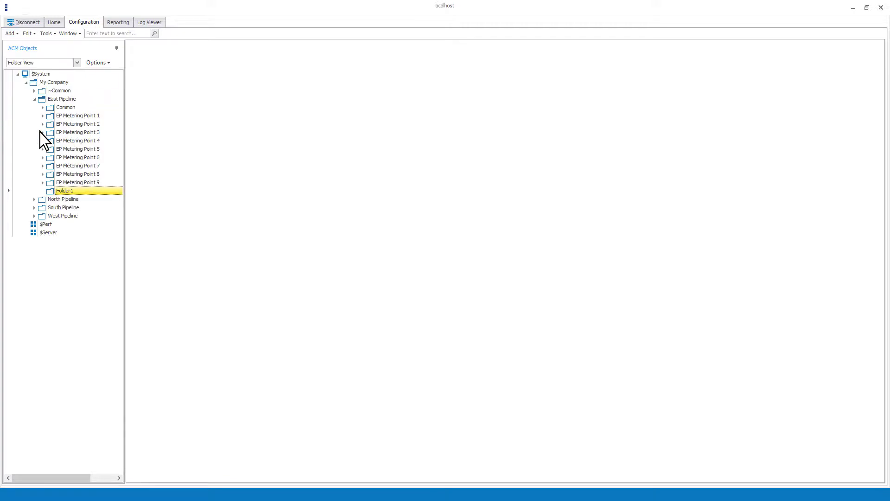
Step: Add Folder2 under East Pipeline through its right-click menu, then collapse My Company
{"action": "left_click", "coordinate": [81, 100]}
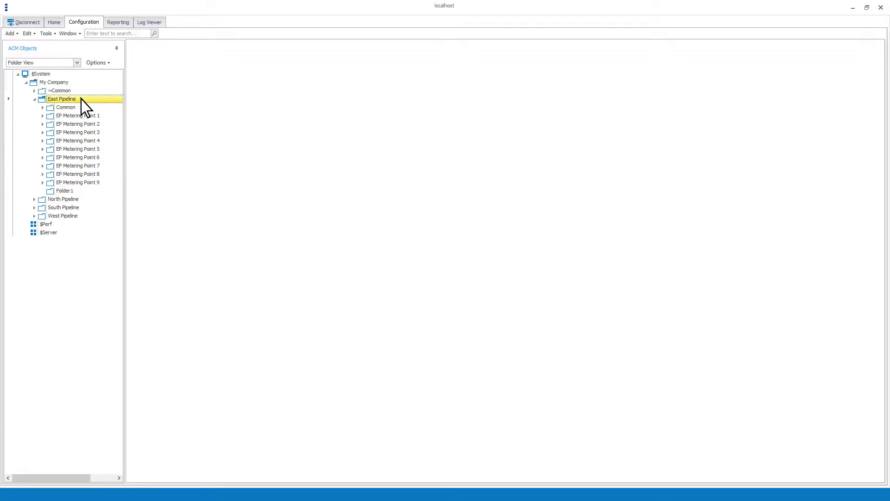
{"action": "right_click", "coordinate": [82, 100]}
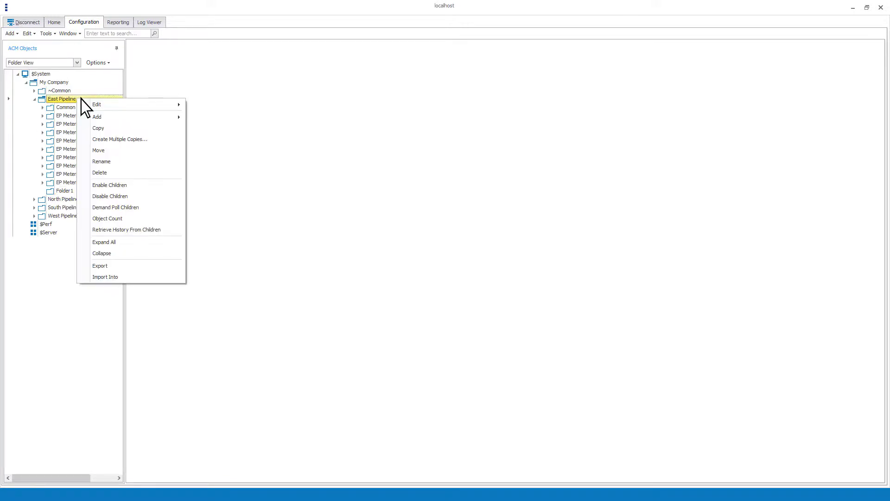
{"action": "mouse_move", "coordinate": [115, 117]}
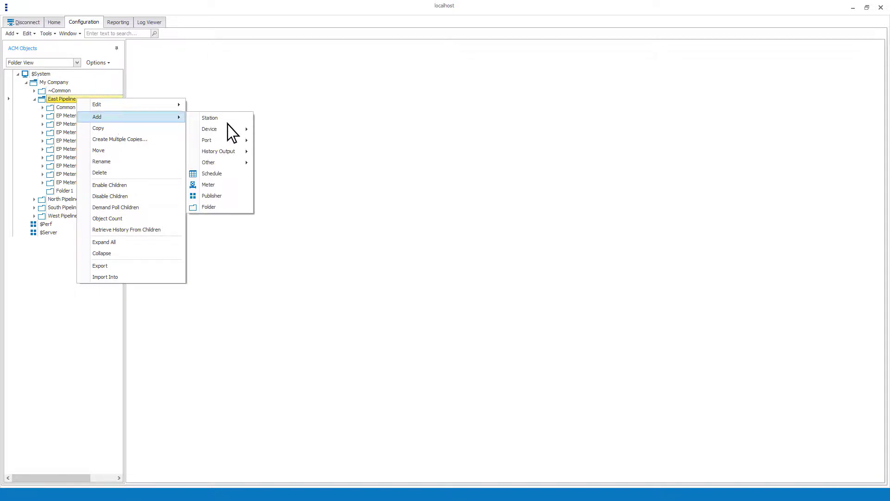
{"action": "left_click", "coordinate": [227, 207]}
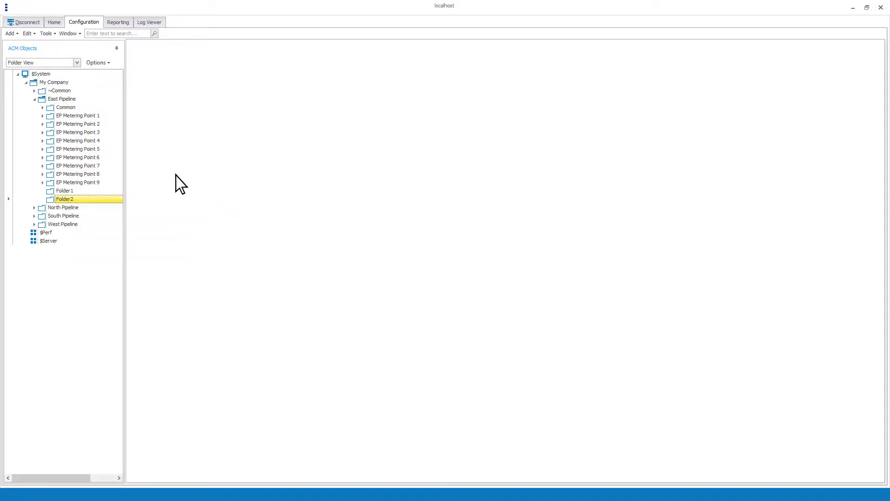
{"action": "left_click", "coordinate": [27, 84]}
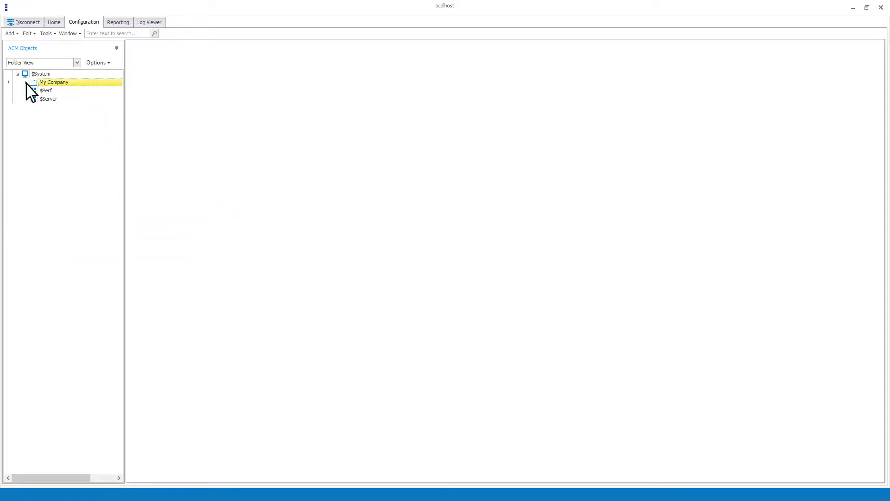
Step: Show the Add menu's Device, Port and History Output submenus
{"action": "left_click", "coordinate": [12, 34]}
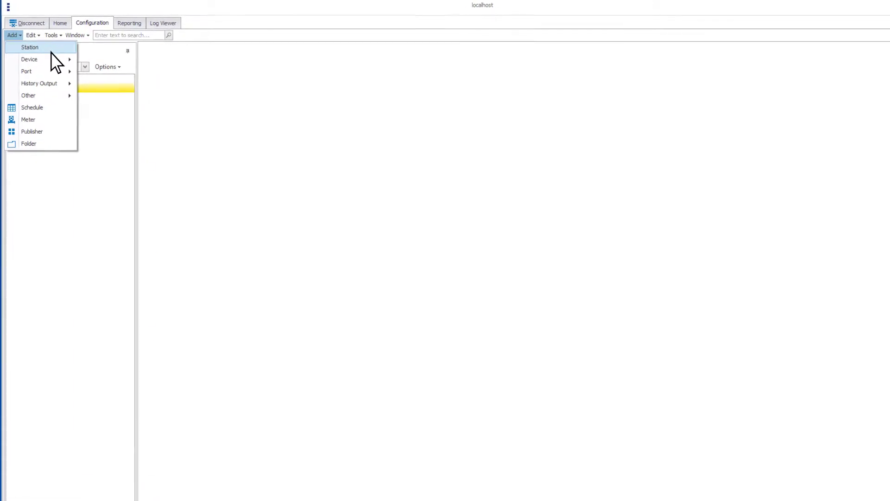
{"action": "mouse_move", "coordinate": [56, 63]}
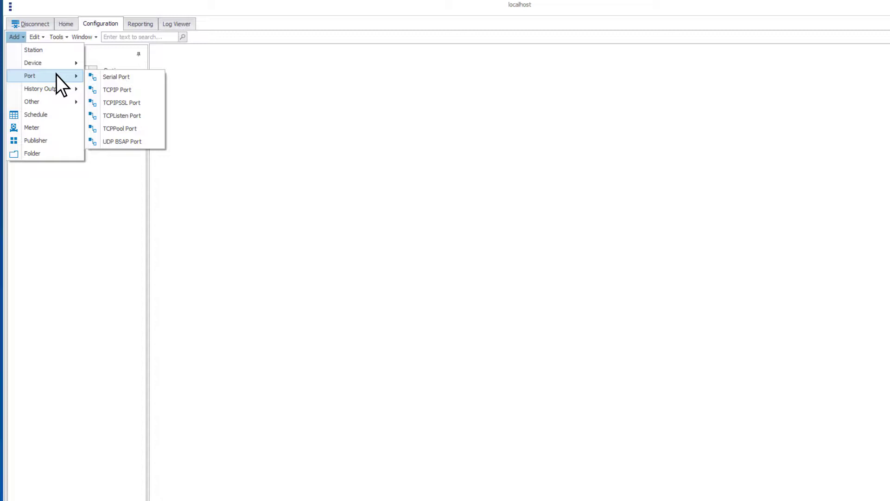
{"action": "mouse_move", "coordinate": [67, 89]}
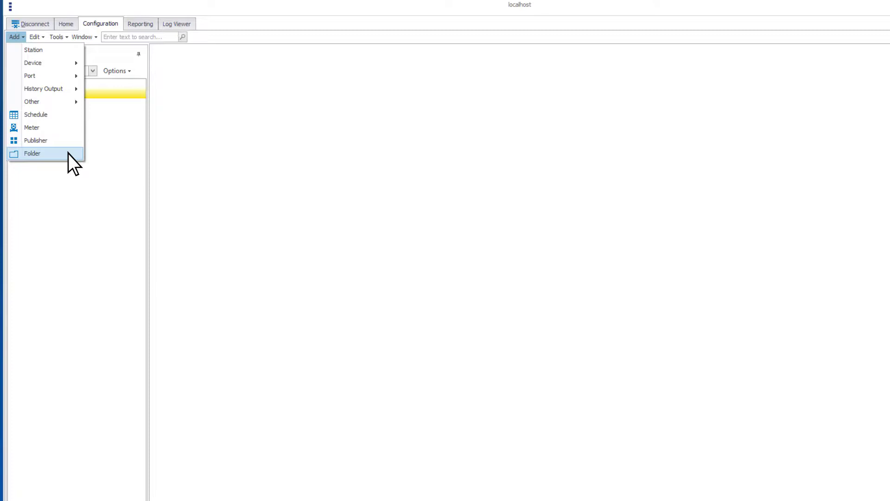
{"action": "left_click", "coordinate": [67, 154]}
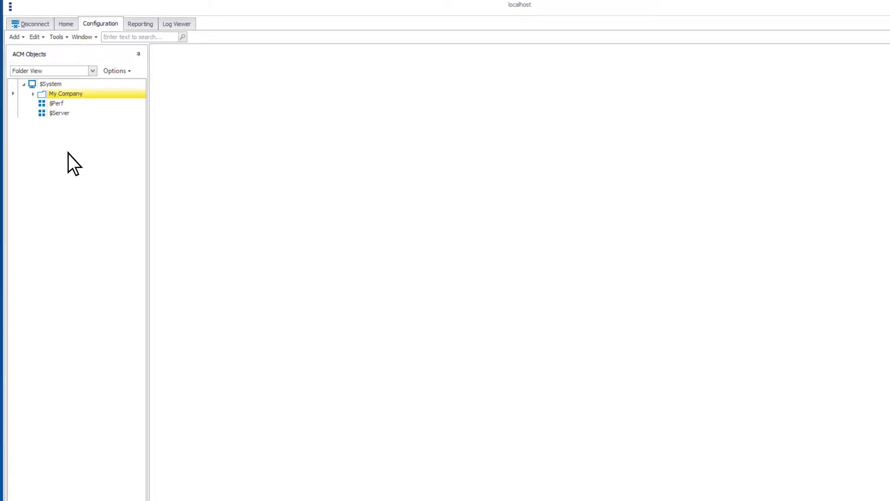
Step: Close the Add menu and bring up the Edit menu's bulk editing options
{"action": "left_click", "coordinate": [35, 37]}
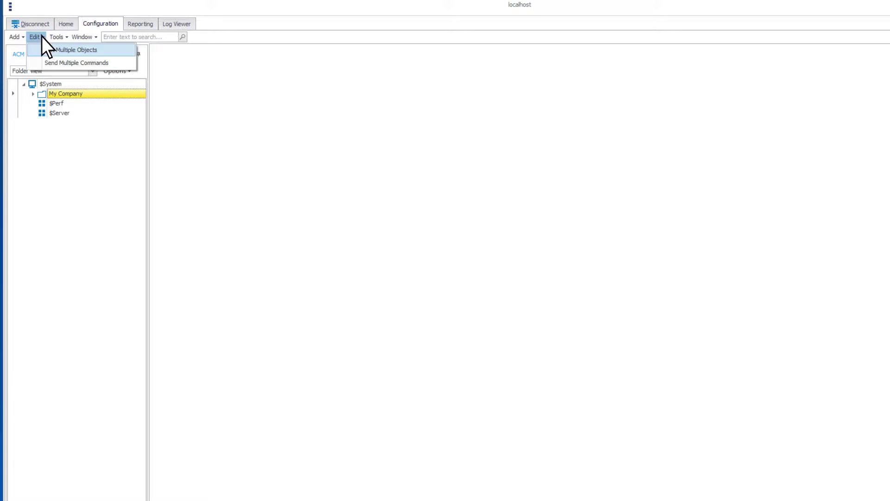
Step: Start Edit Multiple Objects with Modbus Protocol chosen as the object type
{"action": "left_click", "coordinate": [113, 51]}
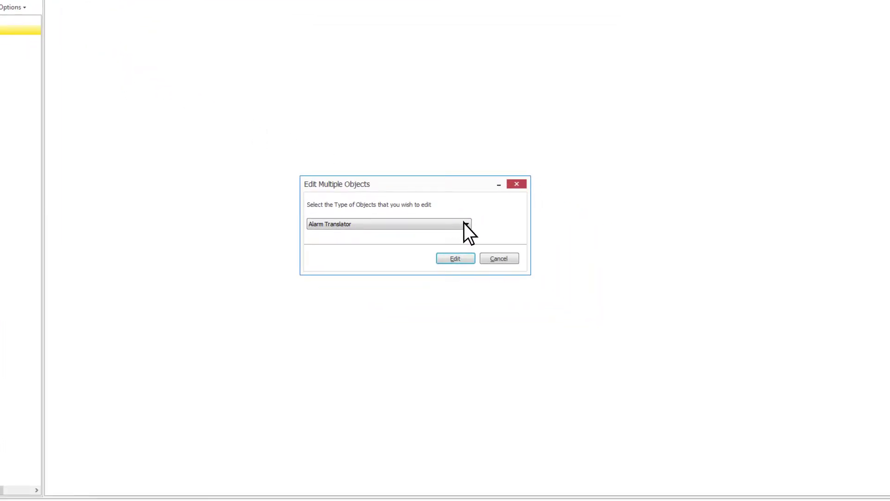
{"action": "left_click", "coordinate": [465, 225]}
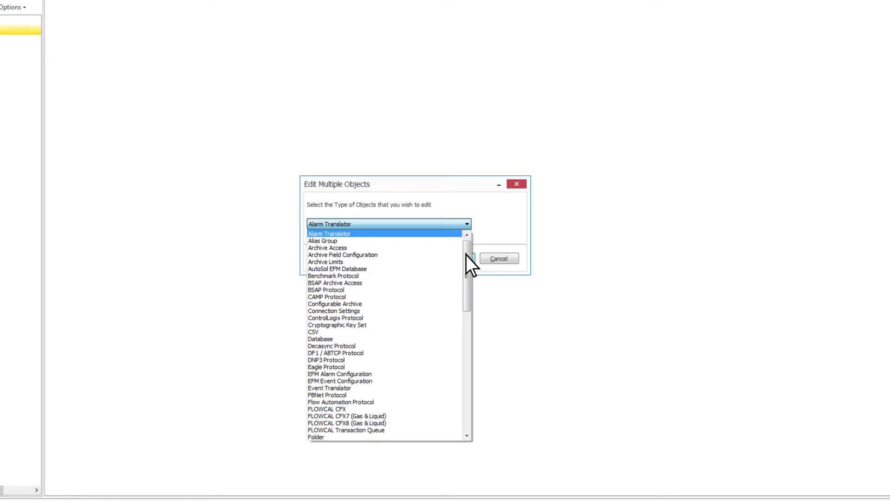
{"action": "left_click_drag", "start_coordinate": [467, 308], "coordinate": [468, 359]}
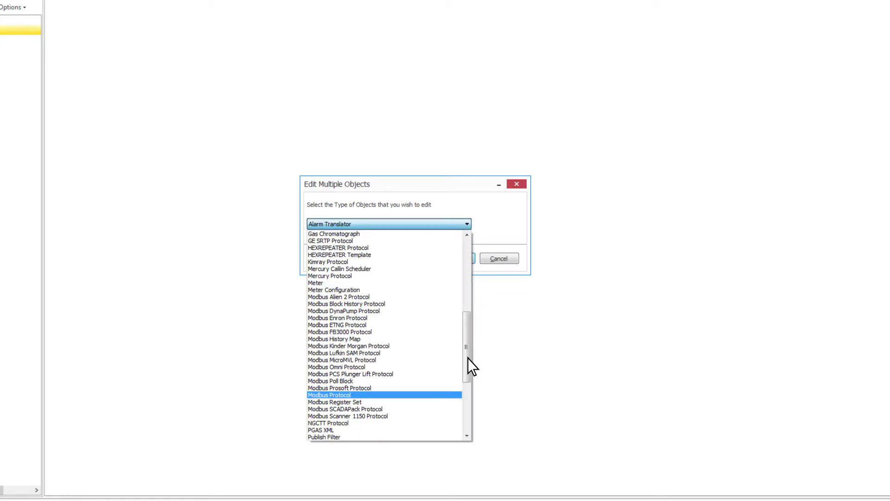
{"action": "left_click", "coordinate": [431, 395]}
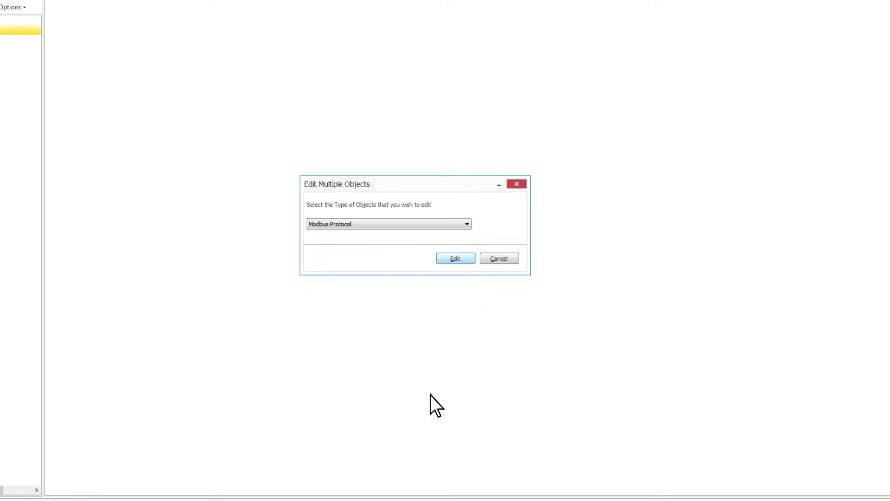
{"action": "left_click", "coordinate": [464, 258]}
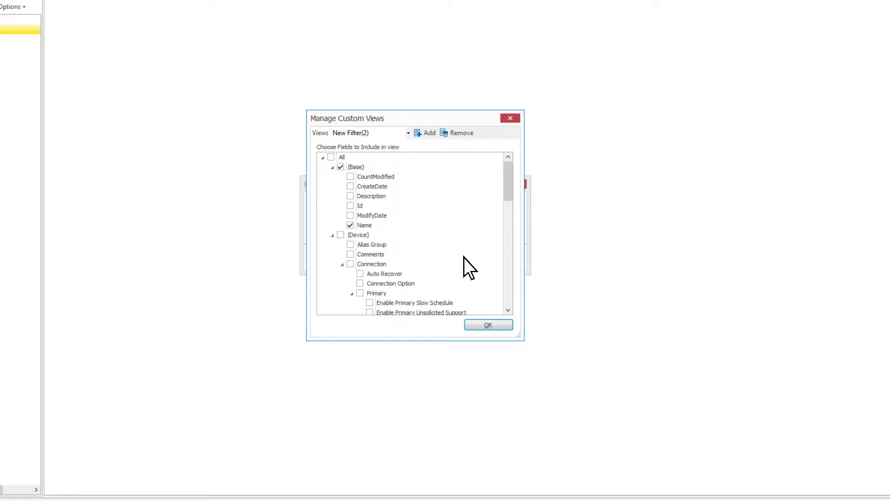
Step: Create a New Filter view with CountModified, then select the Connection custom view
{"action": "left_click", "coordinate": [395, 133]}
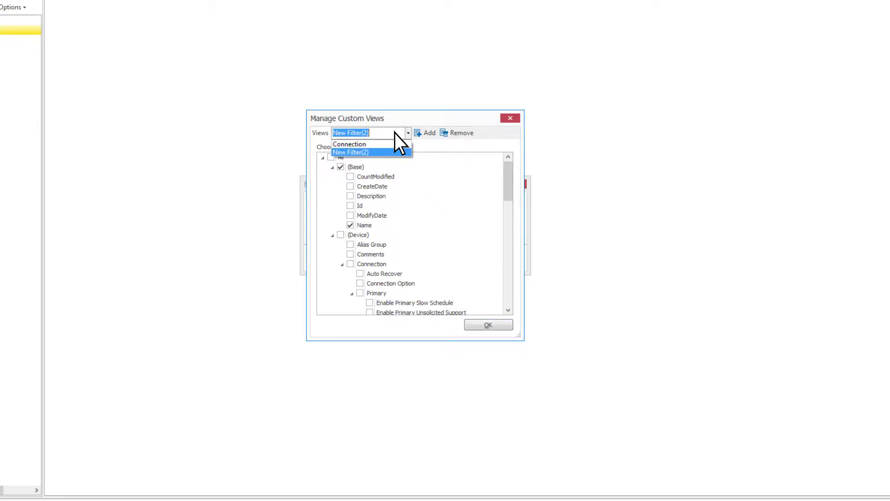
{"action": "left_click", "coordinate": [372, 144]}
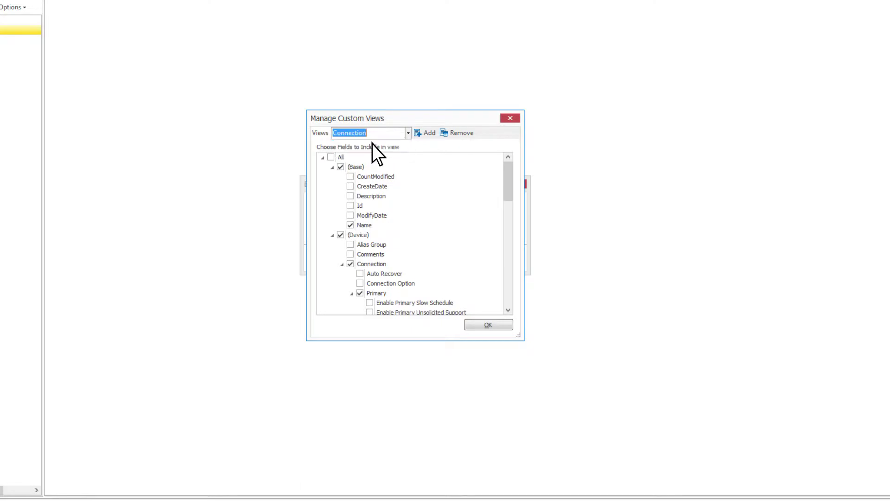
{"action": "left_click", "coordinate": [428, 133]}
{"action": "left_click", "coordinate": [350, 177]}
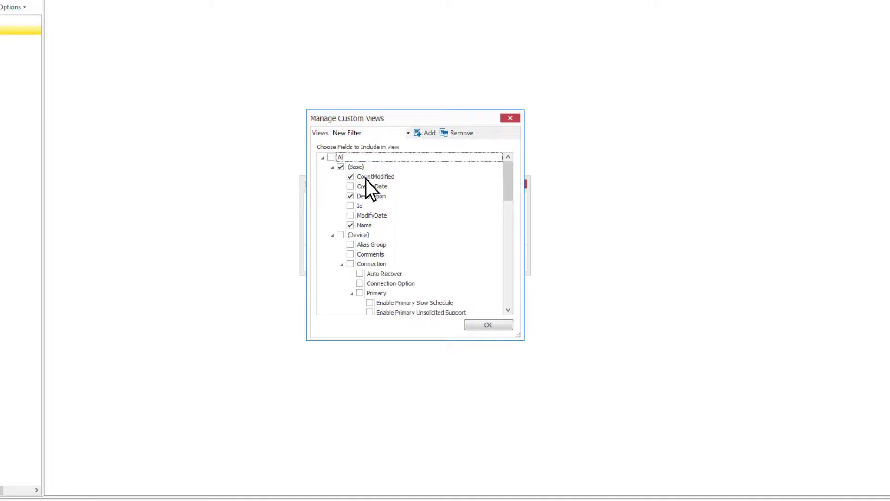
{"action": "left_click", "coordinate": [407, 133]}
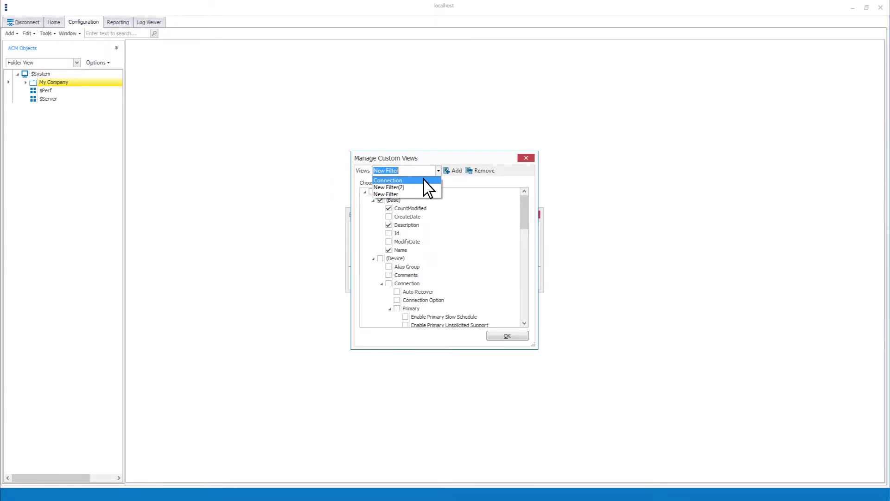
{"action": "left_click", "coordinate": [423, 180]}
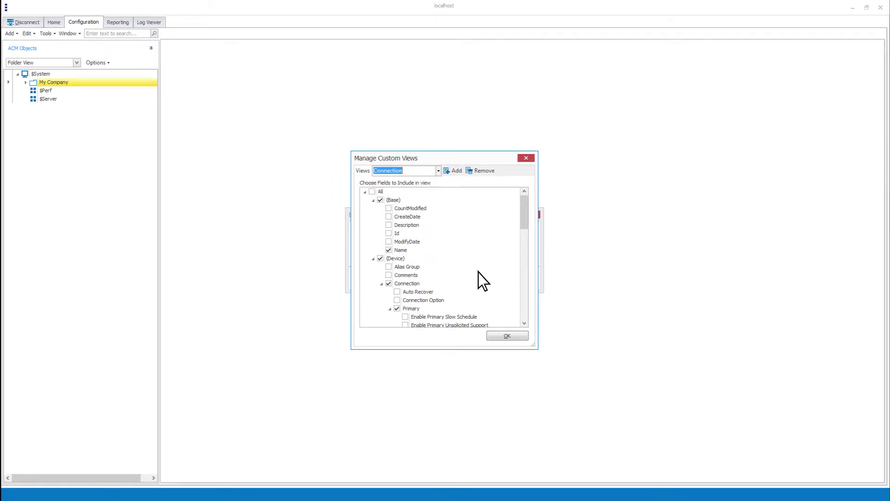
Step: Open the Modbus Protocol grid and select the Primary Connection cells of rows 1, 3 and 4
{"action": "left_click", "coordinate": [513, 336]}
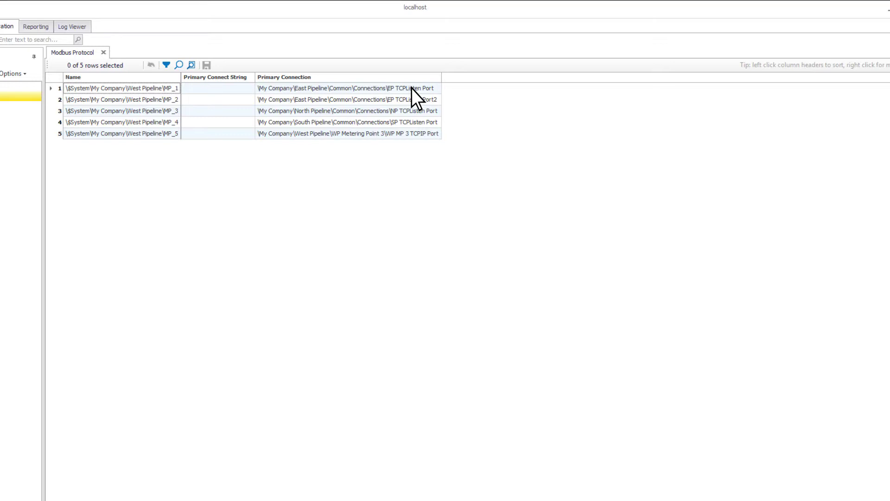
{"action": "left_click", "coordinate": [411, 89]}
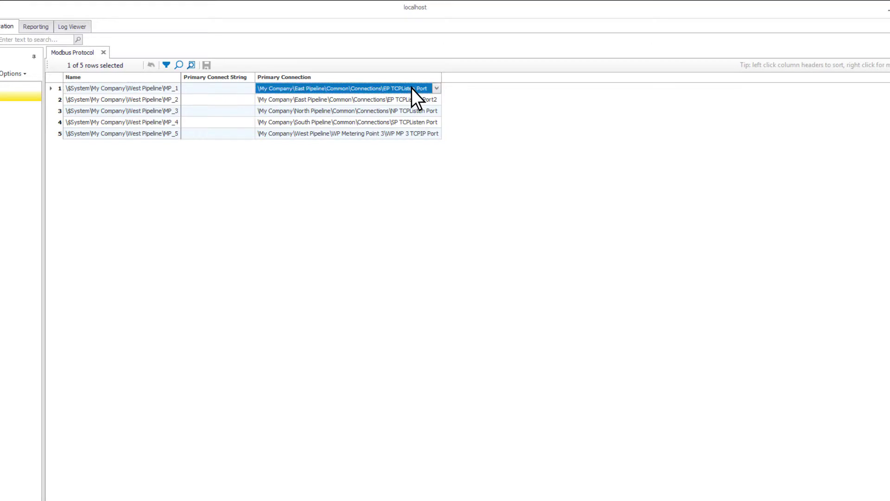
{"action": "left_click", "coordinate": [411, 133], "text": "shift"}
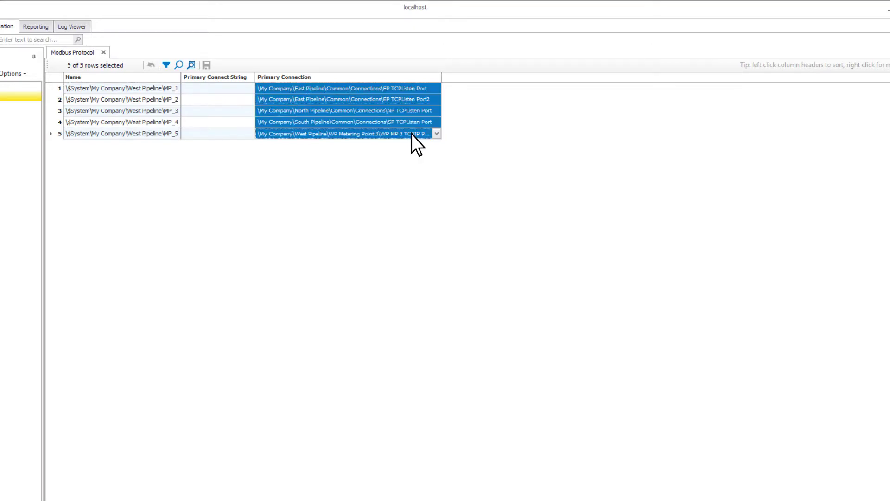
{"action": "left_click", "coordinate": [411, 88]}
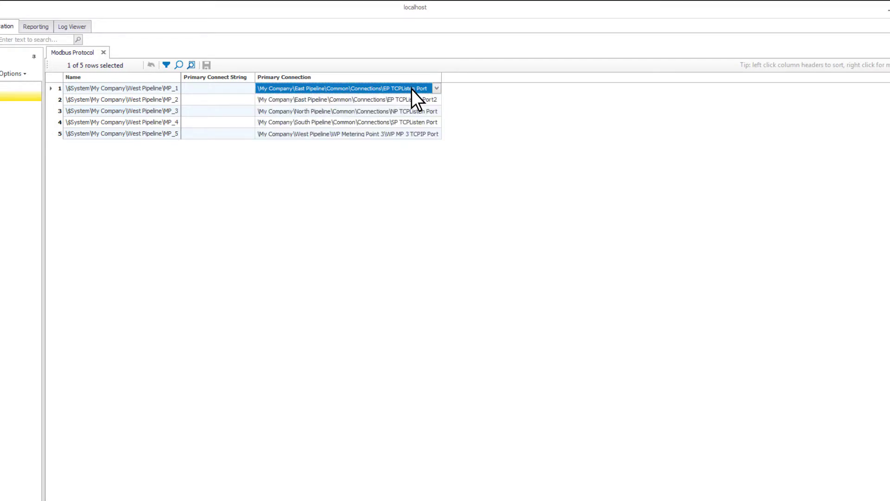
{"action": "left_click", "coordinate": [411, 105], "text": "ctrl"}
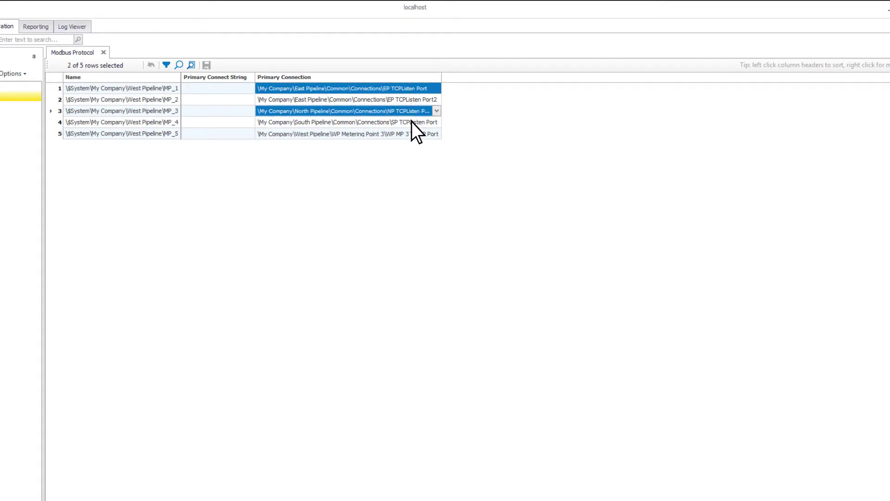
{"action": "left_click", "coordinate": [411, 121], "text": "ctrl"}
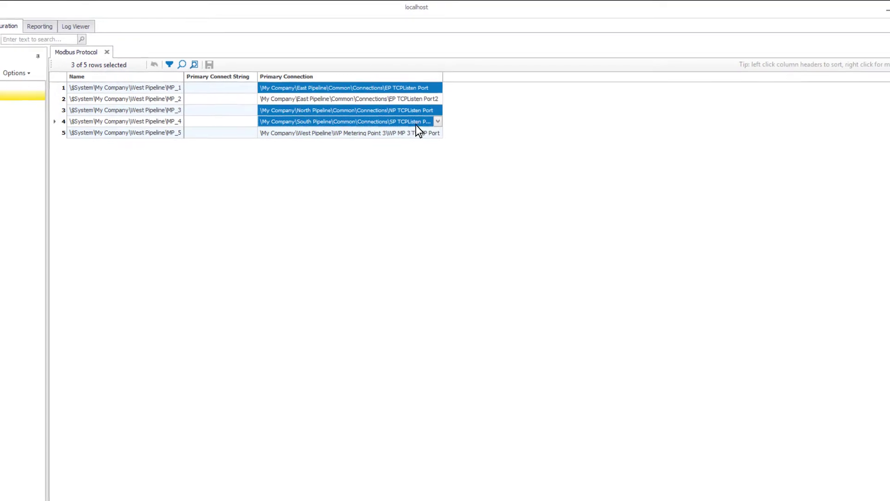
Step: Set those three primary connections to EP TCPListen Port2 with Edit Multiple Selected
{"action": "right_click", "coordinate": [403, 88]}
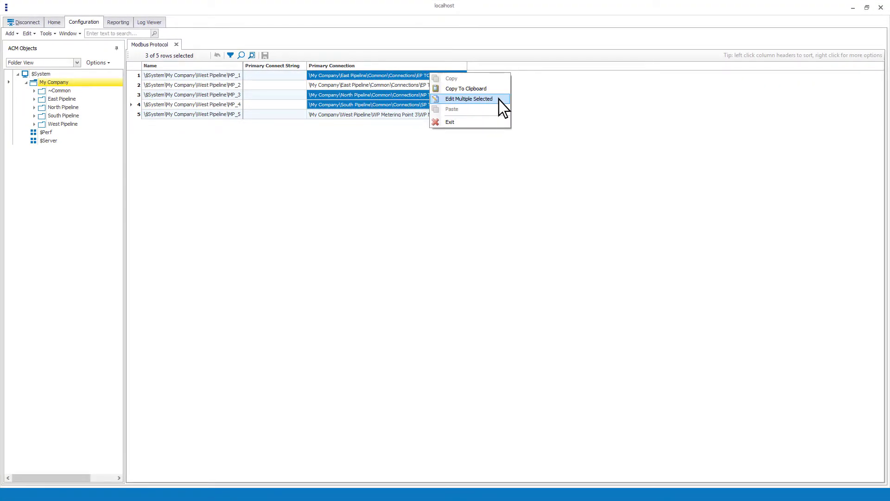
{"action": "left_click", "coordinate": [499, 100]}
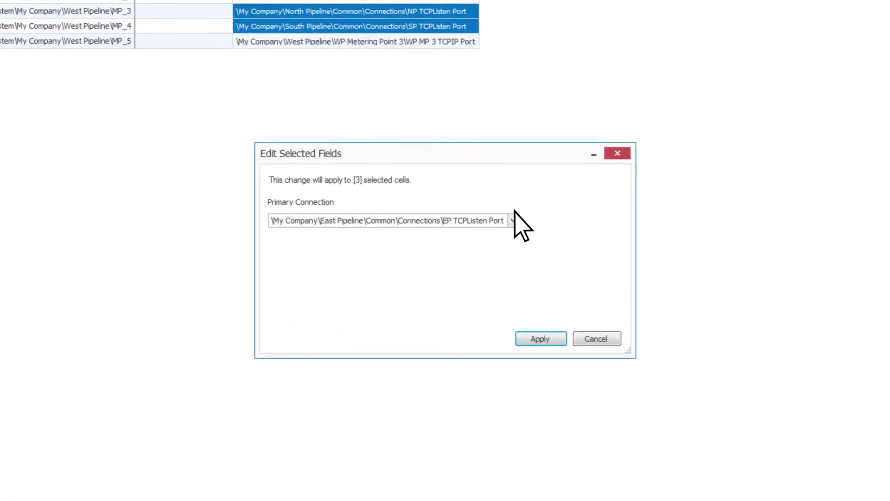
{"action": "left_click", "coordinate": [513, 220]}
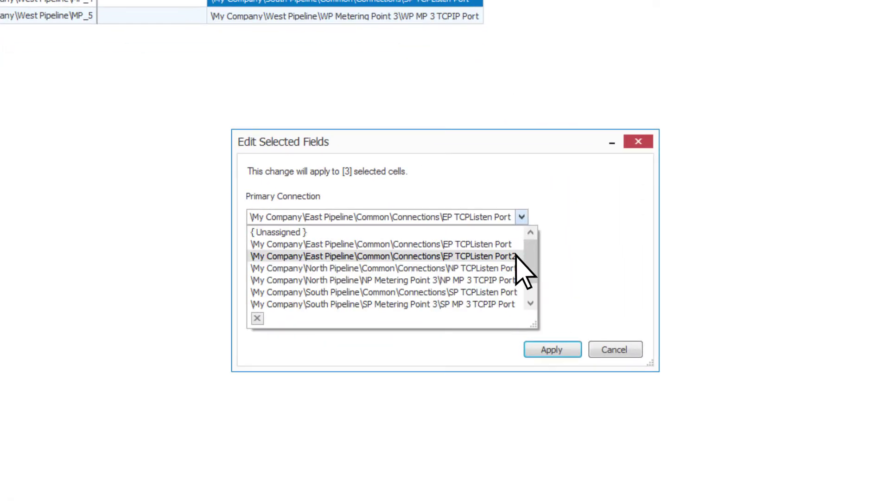
{"action": "left_click", "coordinate": [516, 256]}
{"action": "left_click", "coordinate": [553, 349]}
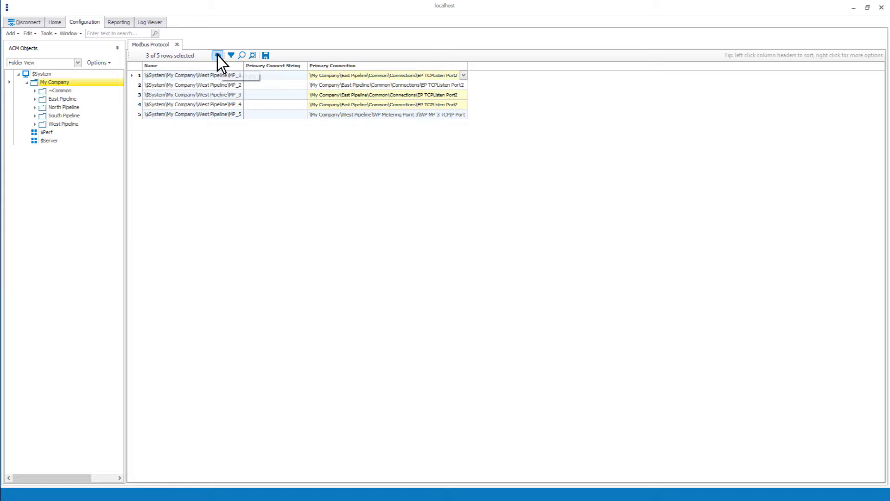
Step: Save the edited connections and close the Modbus Protocol grid
{"action": "right_click", "coordinate": [325, 74]}
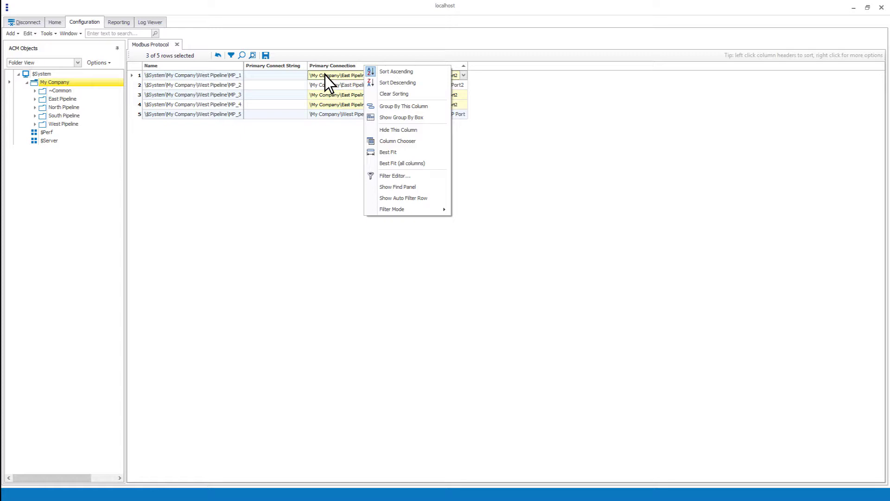
{"action": "left_click", "coordinate": [265, 54]}
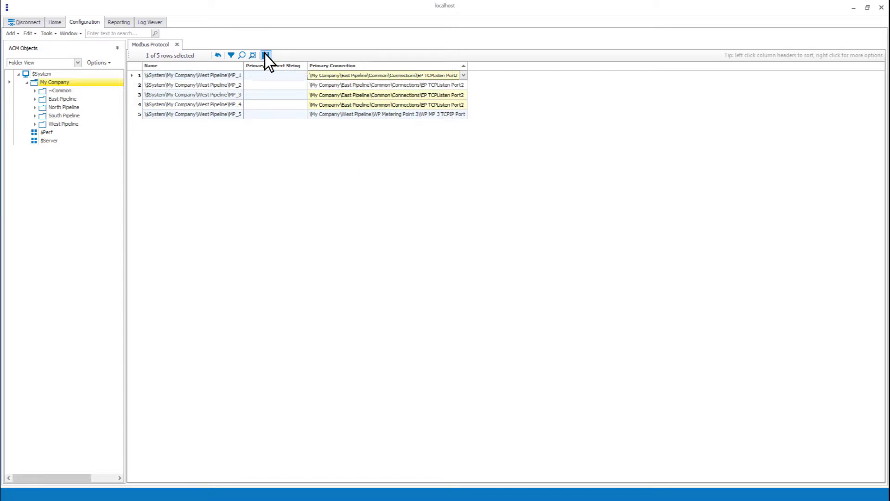
{"action": "left_click", "coordinate": [265, 55]}
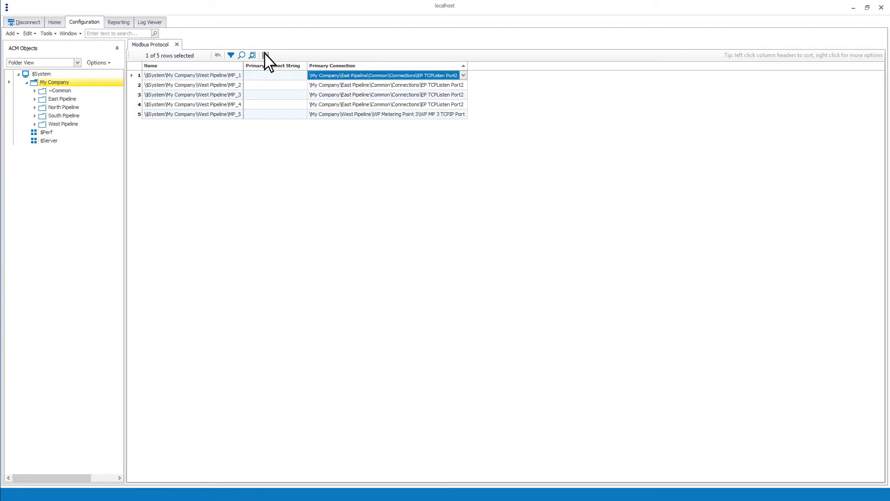
{"action": "left_click", "coordinate": [177, 45]}
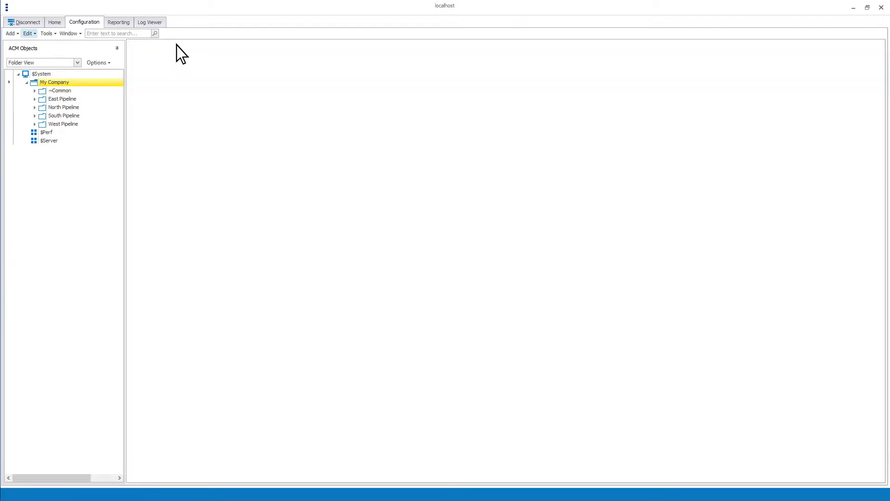
Step: Open Send Multiple Commands for the Modbus Protocol devices MP_1 through MP_5
{"action": "left_click", "coordinate": [28, 33]}
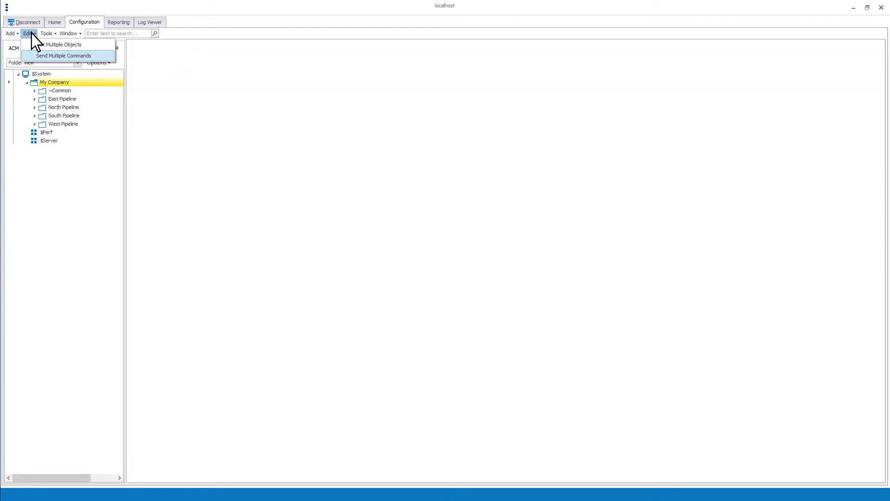
{"action": "left_click", "coordinate": [98, 55]}
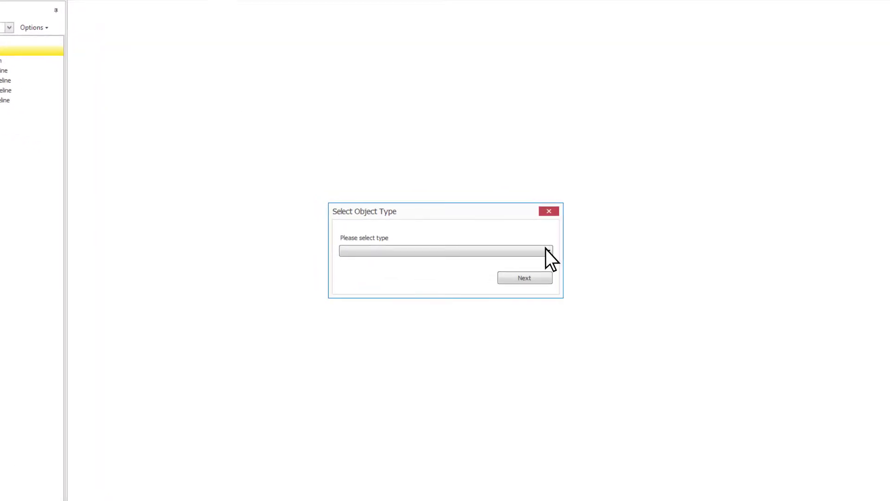
{"action": "left_click", "coordinate": [546, 250]}
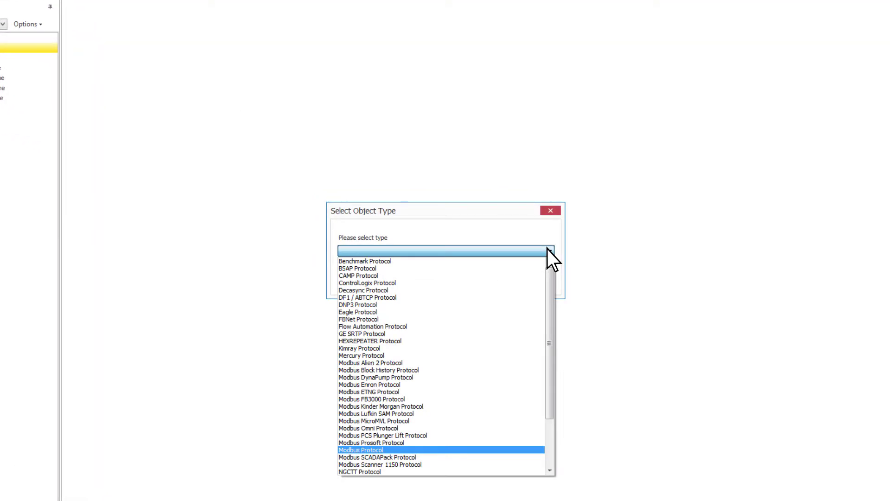
{"action": "left_click", "coordinate": [529, 450]}
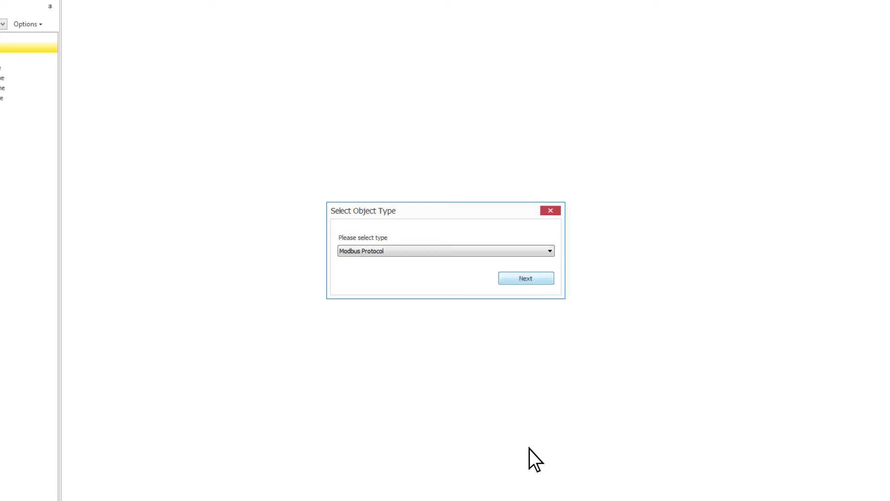
{"action": "left_click", "coordinate": [537, 277]}
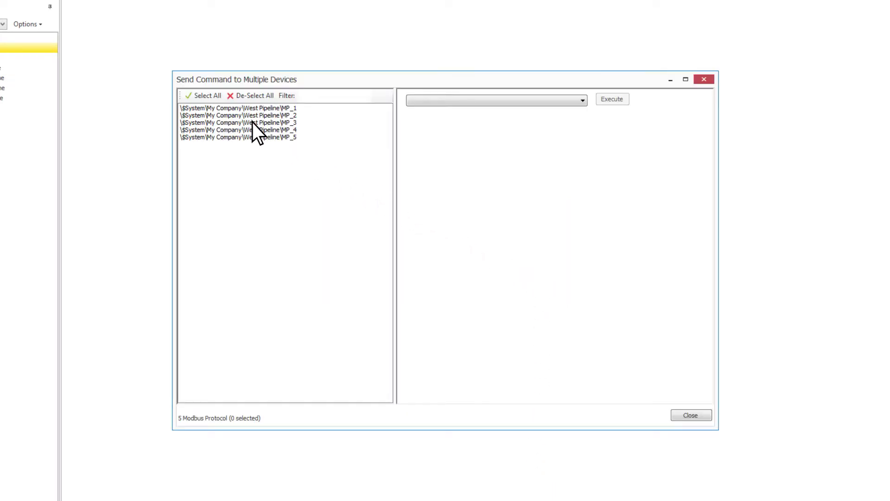
Step: Select all five Modbus Protocol devices
{"action": "left_click", "coordinate": [207, 97]}
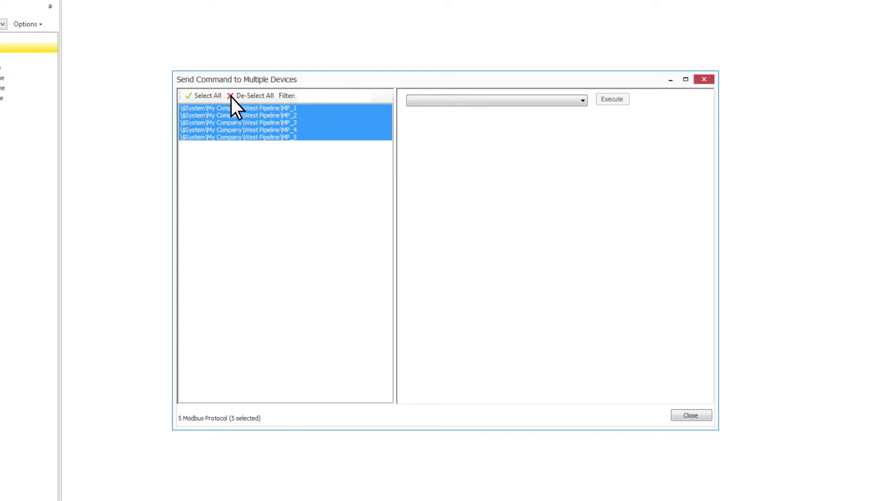
{"action": "left_click", "coordinate": [253, 98]}
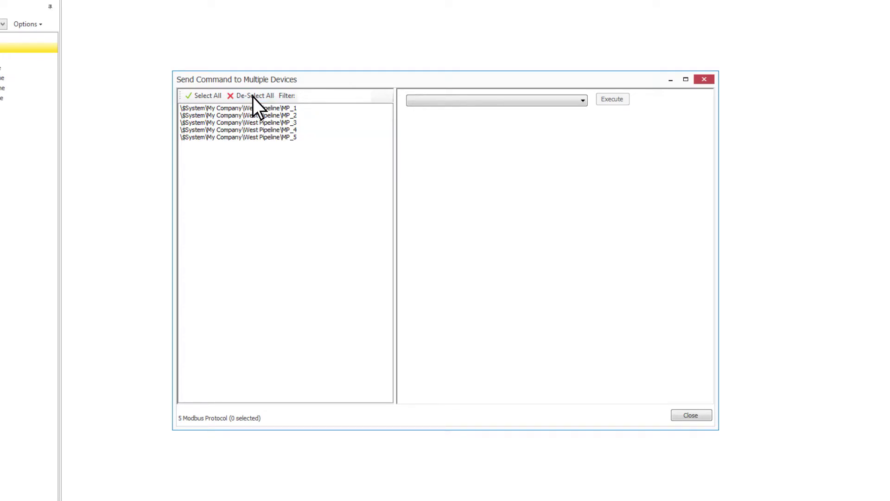
{"action": "left_click", "coordinate": [207, 98]}
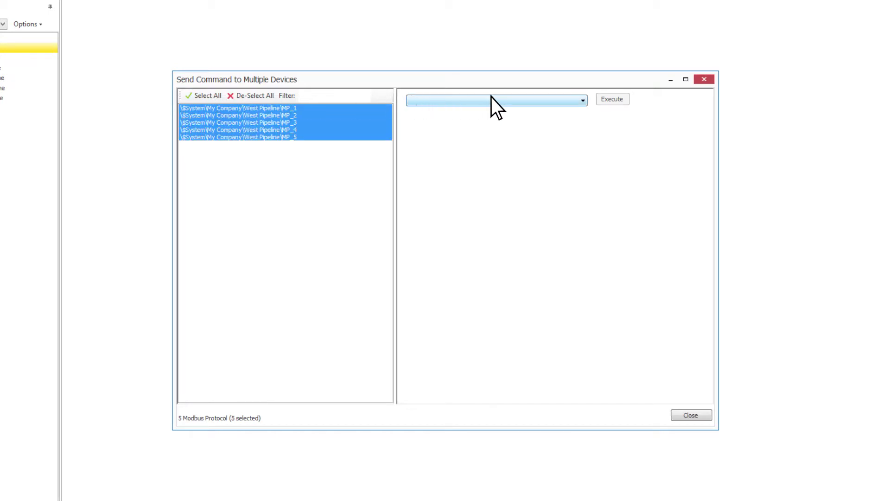
Step: Run a Demand Poll, dismiss the device-disabled errors, and close the command window
{"action": "left_click", "coordinate": [581, 99]}
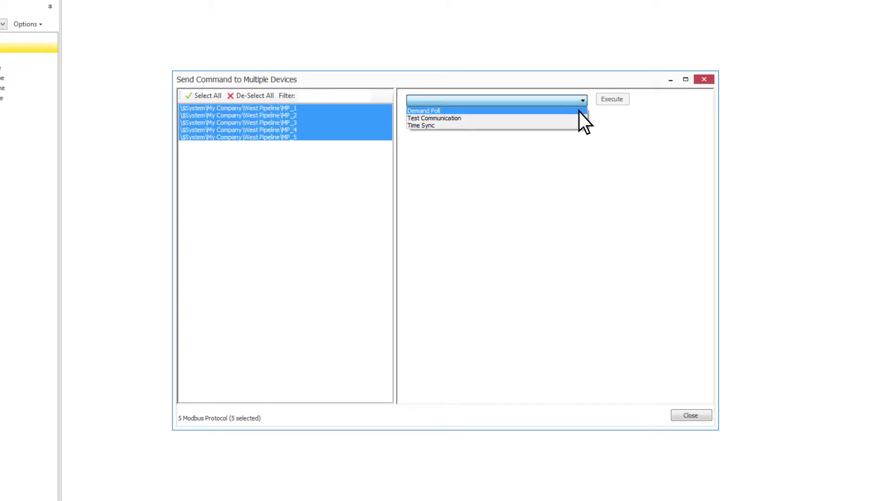
{"action": "left_click", "coordinate": [579, 111]}
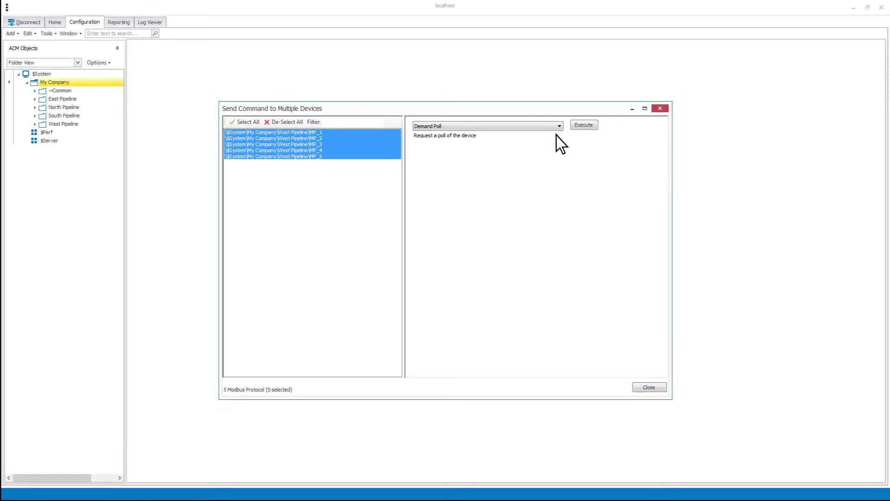
{"action": "left_click", "coordinate": [586, 125]}
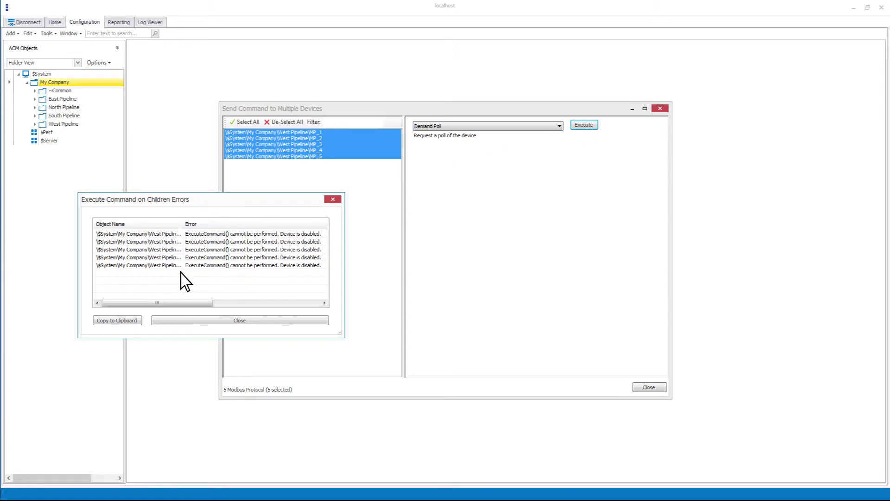
{"action": "left_click", "coordinate": [124, 321]}
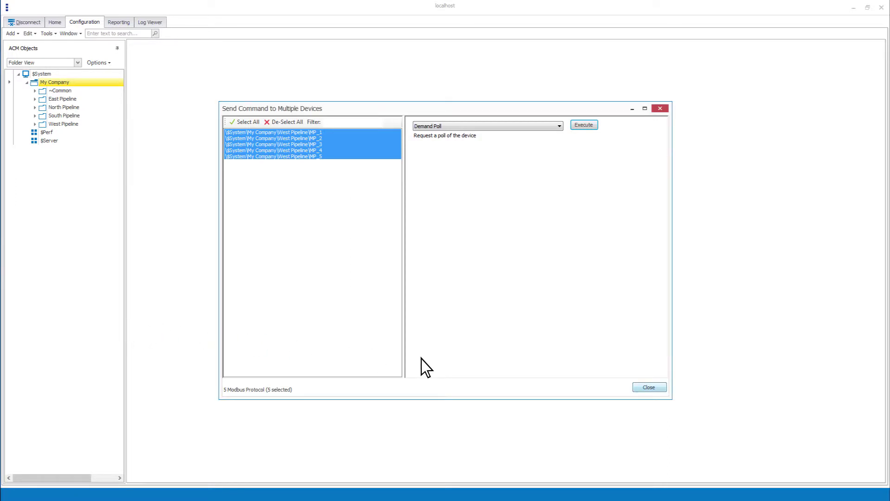
{"action": "left_click", "coordinate": [649, 388]}
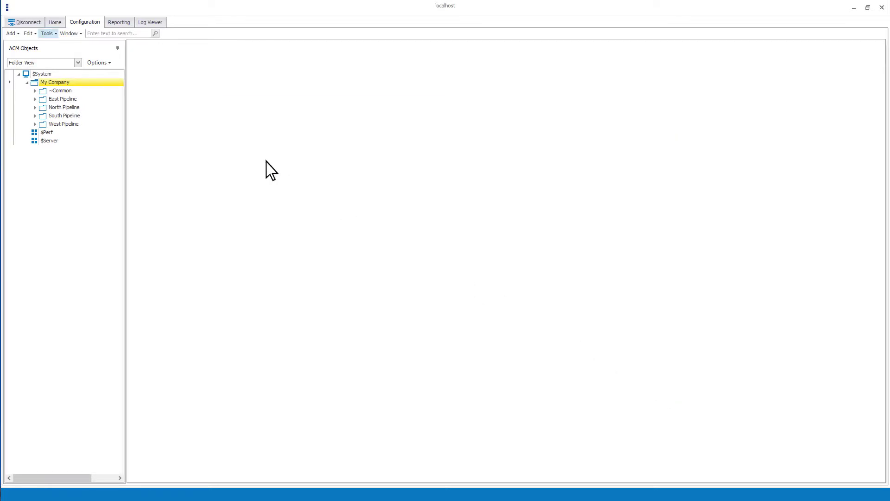
Step: Show the Object Types summary with counts via Tools > Get Object Types
{"action": "left_click", "coordinate": [46, 33]}
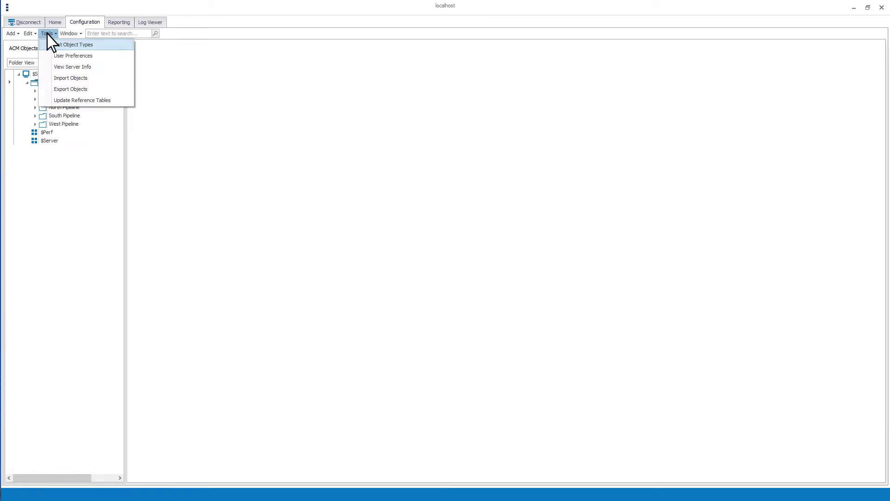
{"action": "left_click", "coordinate": [103, 45]}
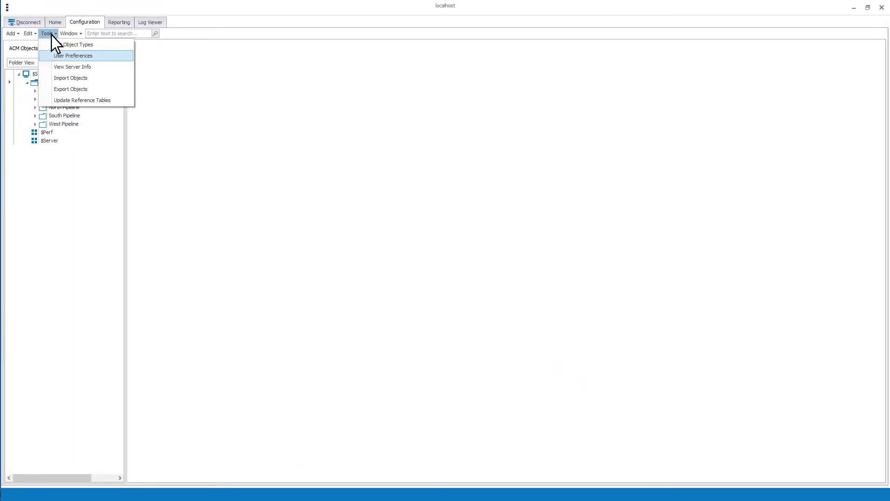
{"action": "left_click", "coordinate": [97, 55]}
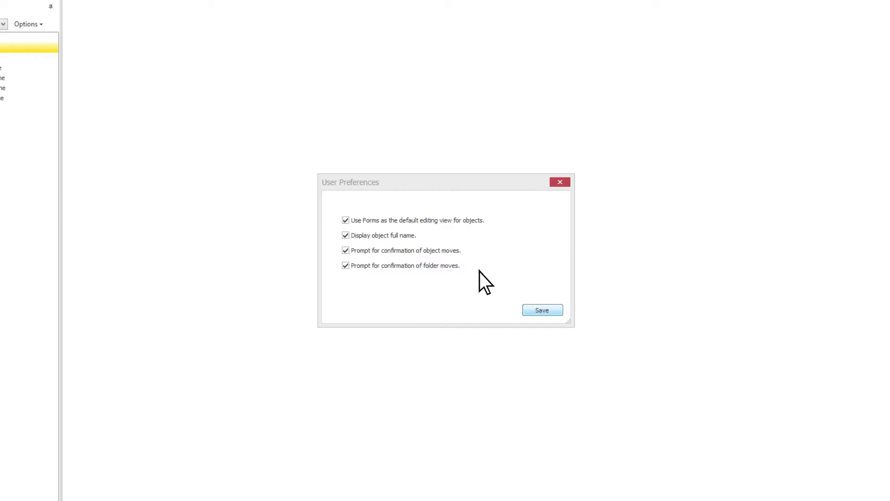
{"action": "left_click", "coordinate": [552, 309]}
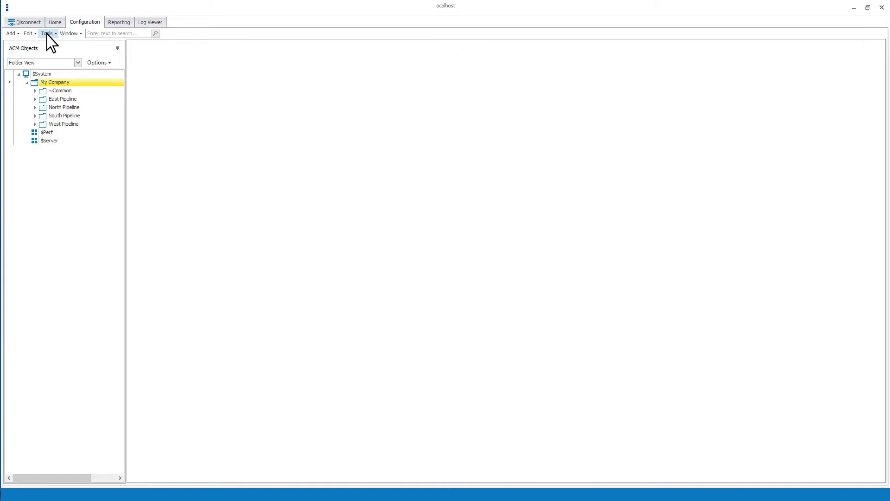
{"action": "left_click", "coordinate": [48, 34]}
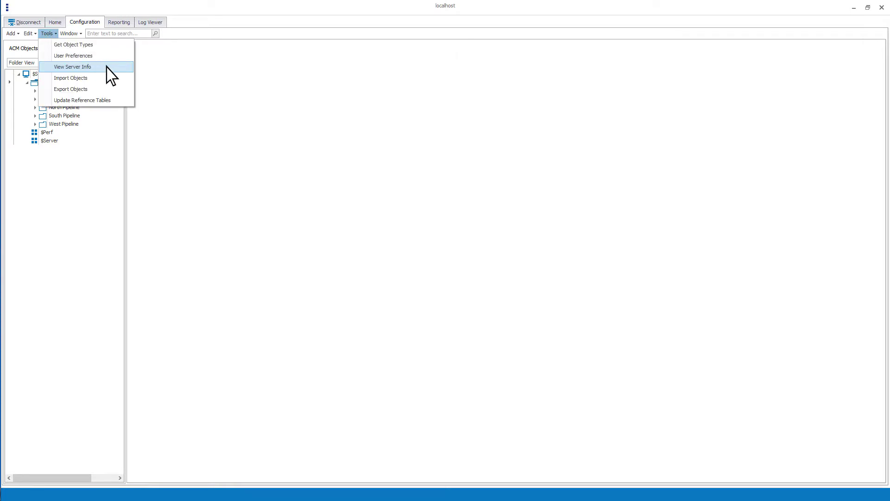
{"action": "left_click", "coordinate": [73, 67]}
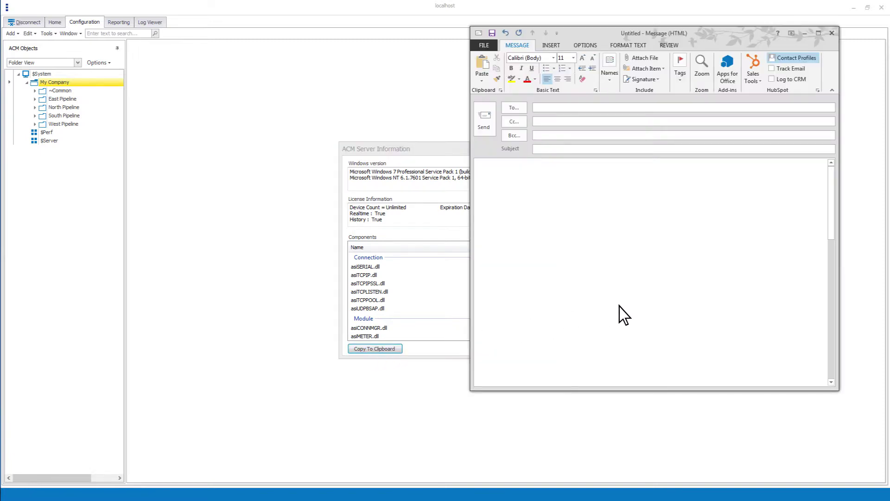
{"action": "left_click", "coordinate": [619, 306]}
{"action": "key", "text": "ctrl+v"}
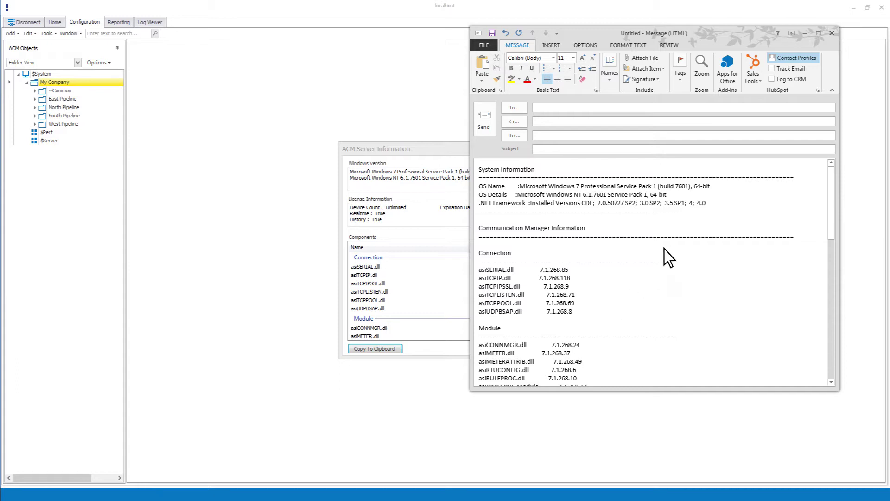
{"action": "left_click", "coordinate": [833, 33]}
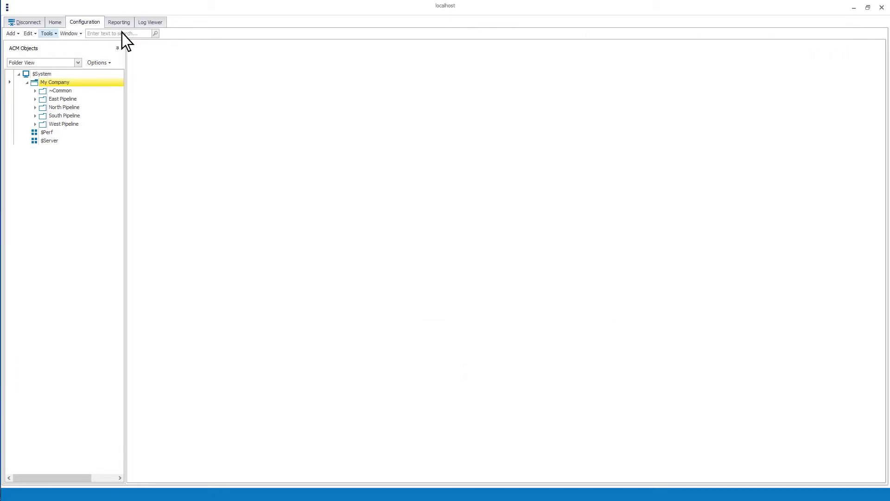
{"action": "left_click", "coordinate": [48, 33]}
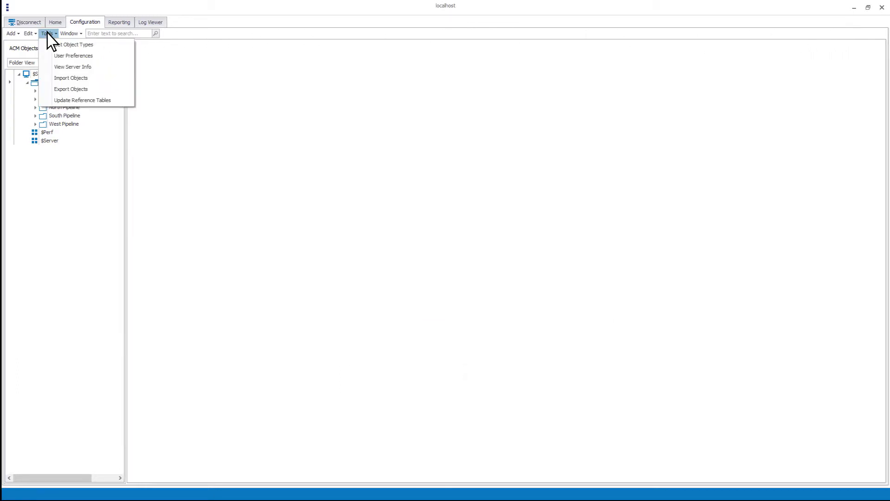
{"action": "left_click", "coordinate": [105, 88]}
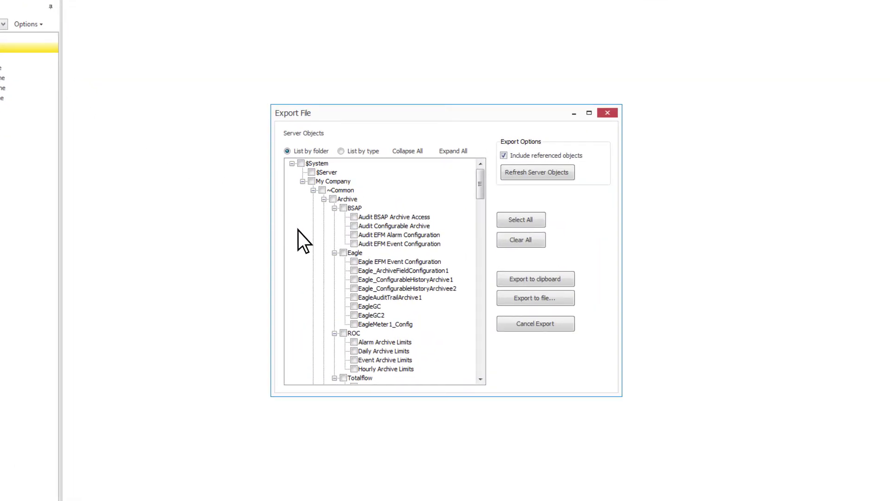
{"action": "left_click", "coordinate": [341, 152]}
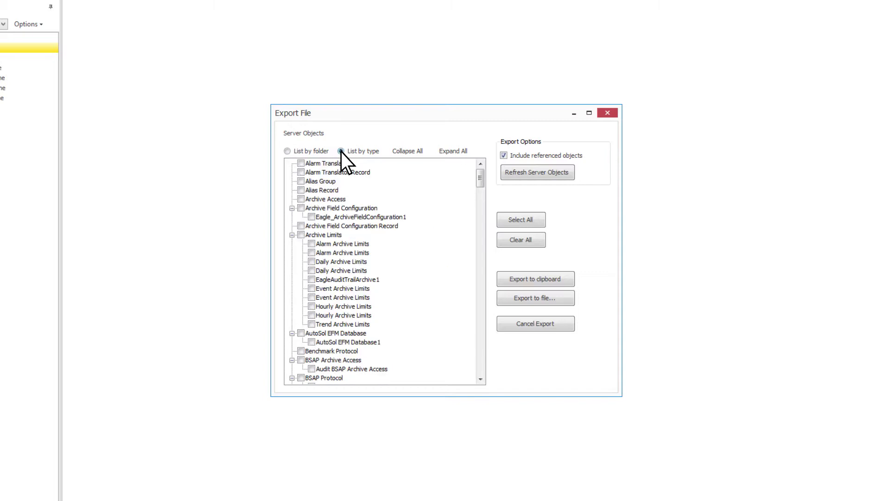
{"action": "left_click", "coordinate": [287, 151]}
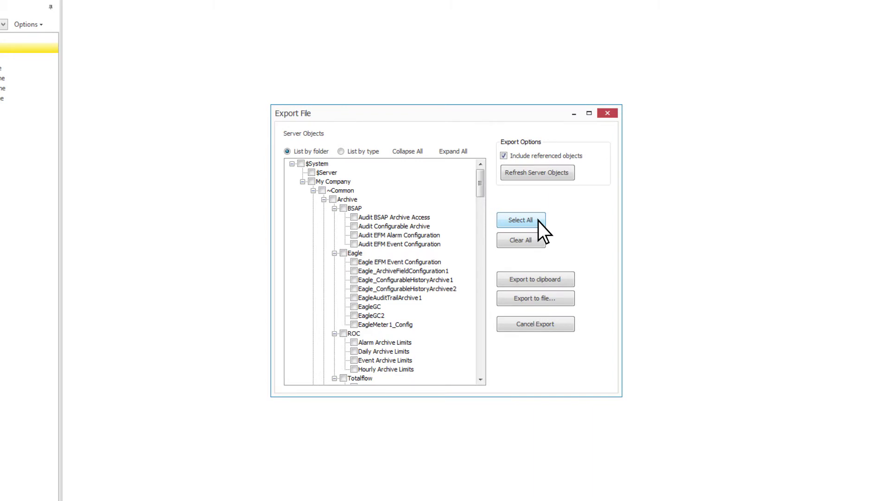
{"action": "left_click", "coordinate": [520, 220]}
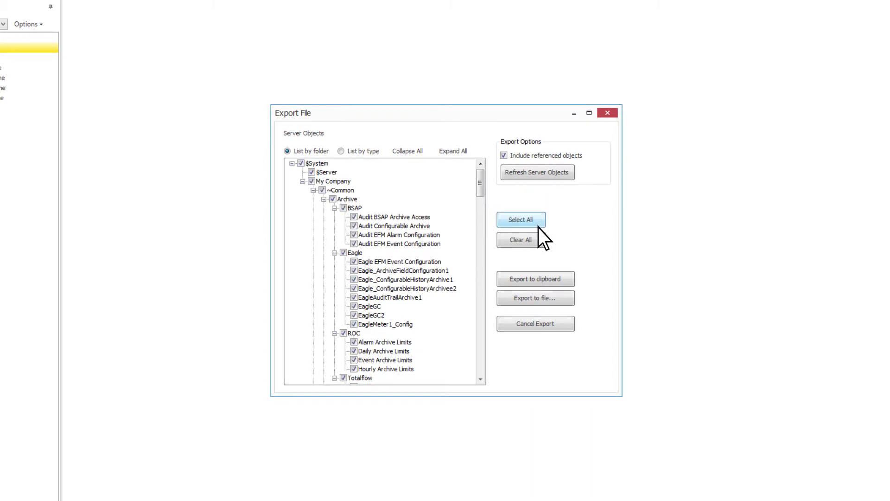
{"action": "left_click", "coordinate": [538, 240]}
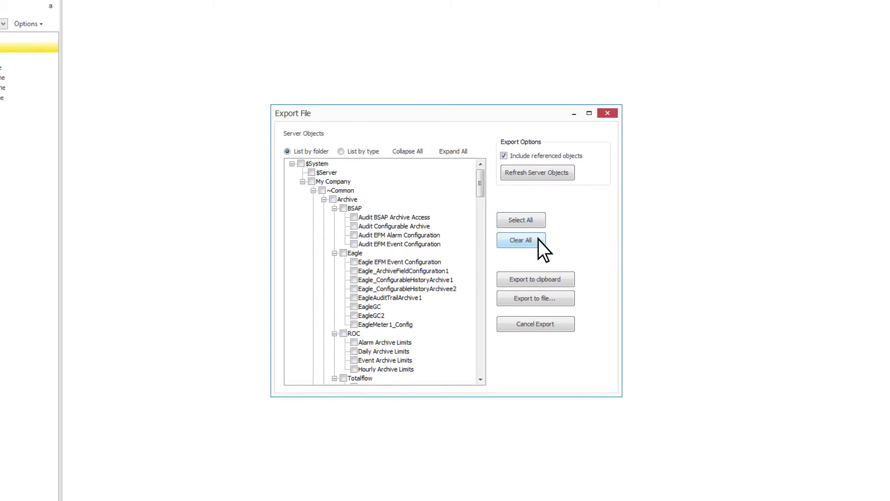
{"action": "left_click", "coordinate": [342, 255]}
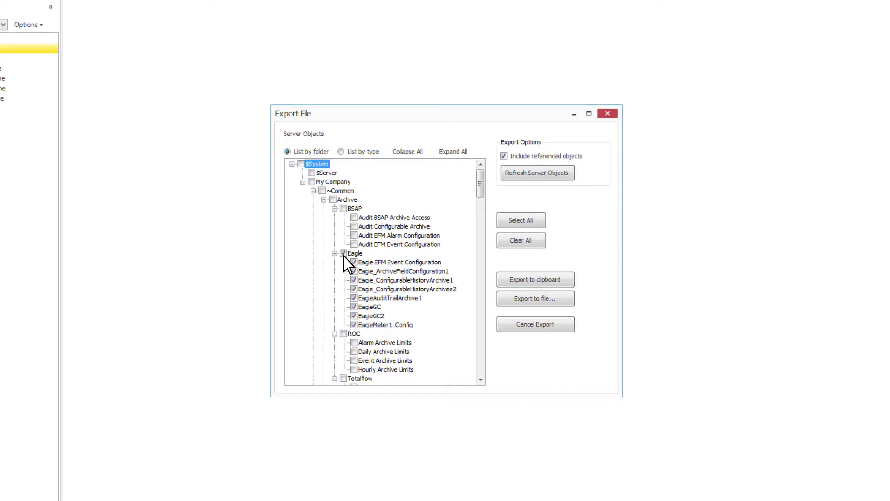
{"action": "left_click", "coordinate": [343, 255]}
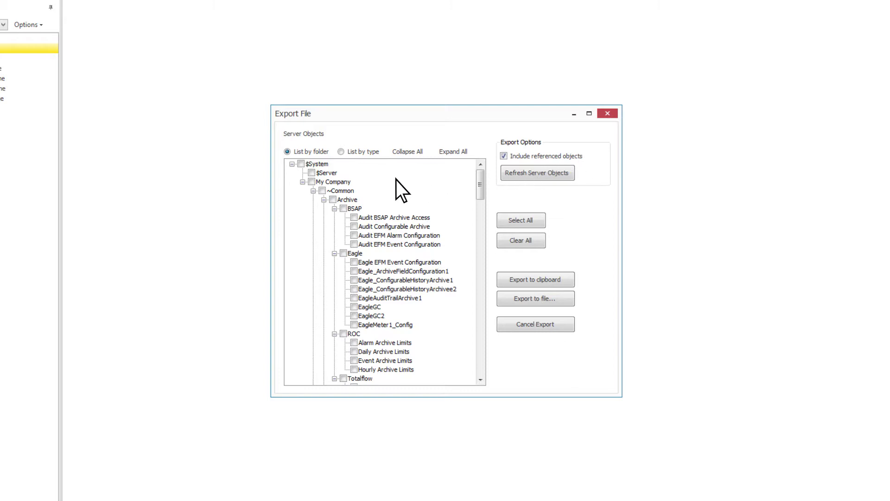
{"action": "left_click", "coordinate": [313, 191]}
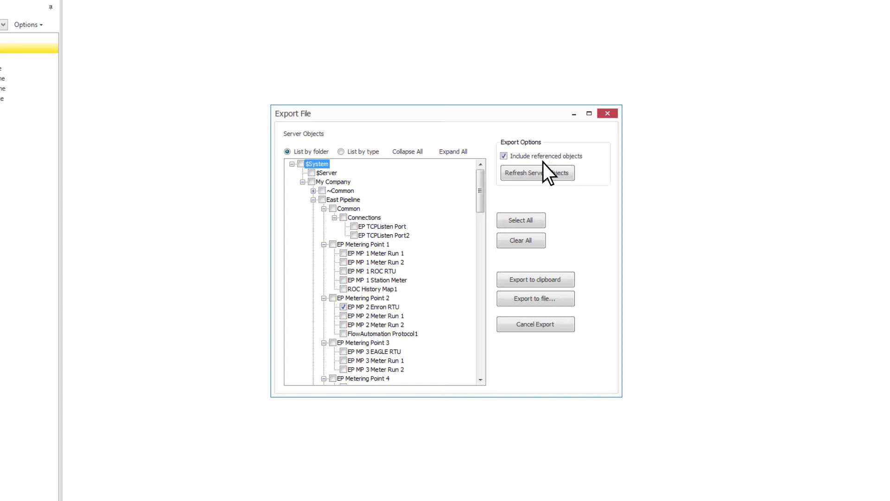
{"action": "left_click", "coordinate": [313, 191]}
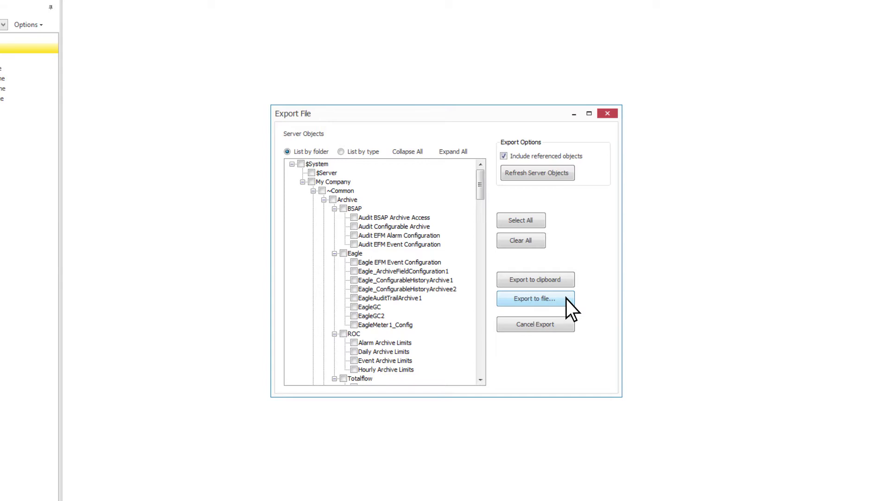
Step: Cancel the export and choose export_MercuryPATestlab.txt from ACM EXPORTS for Import Objects
{"action": "left_click", "coordinate": [607, 114]}
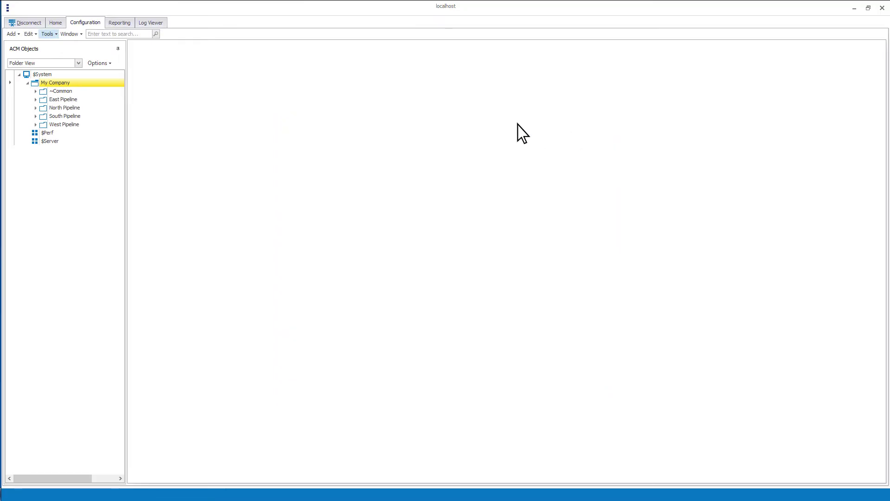
{"action": "left_click", "coordinate": [47, 35]}
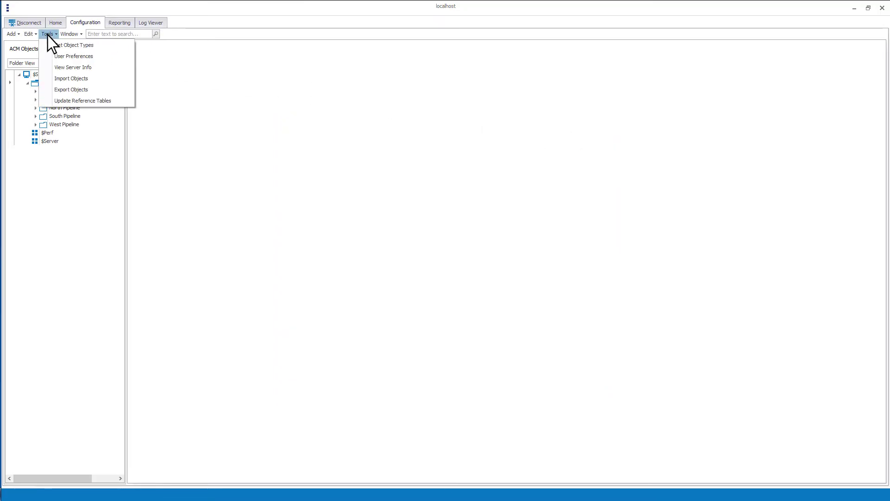
{"action": "left_click", "coordinate": [113, 79]}
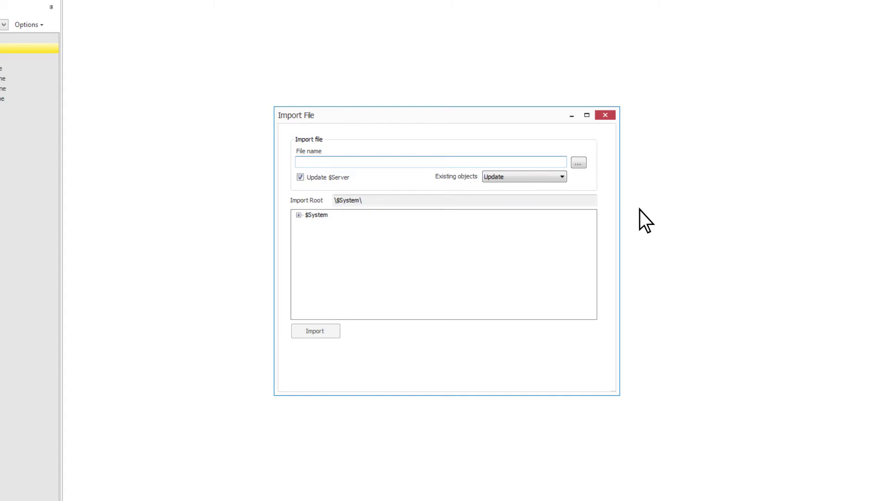
{"action": "left_click", "coordinate": [578, 162]}
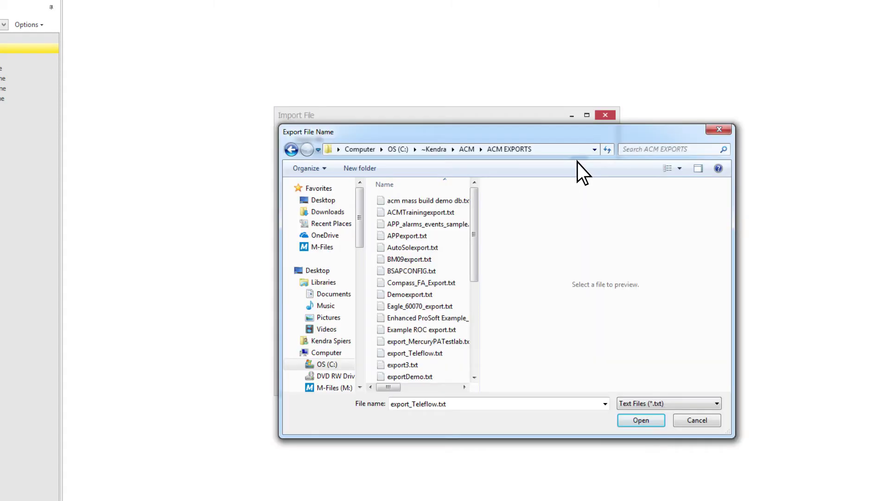
{"action": "left_click", "coordinate": [452, 342]}
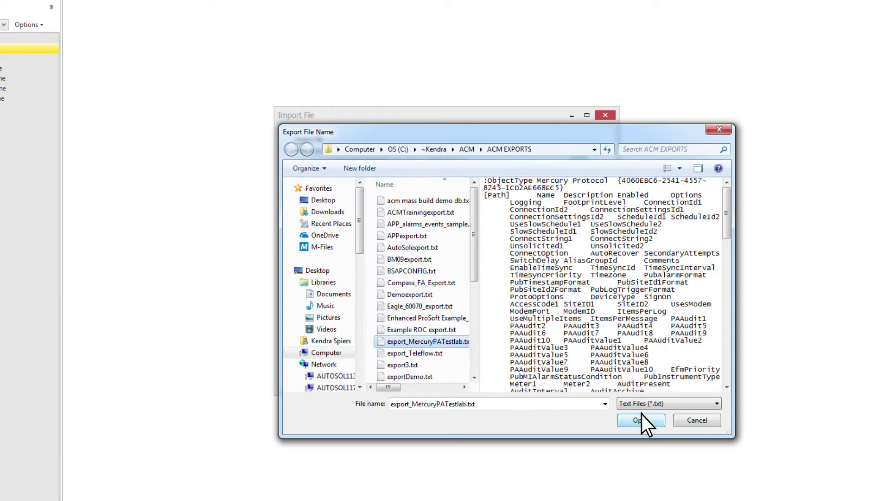
{"action": "left_click", "coordinate": [654, 420]}
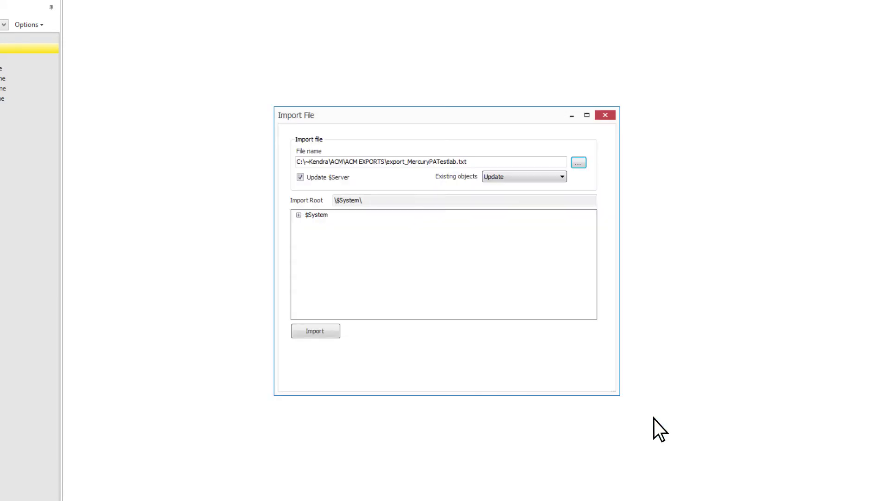
Step: Keep existing objects on Update and set the import root to $System\My Company\West Pipeline
{"action": "left_click", "coordinate": [546, 178]}
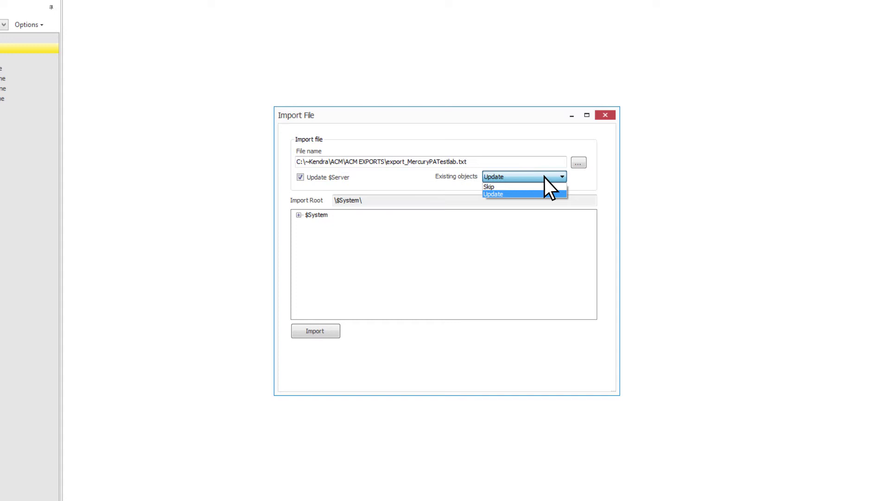
{"action": "left_click", "coordinate": [545, 179]}
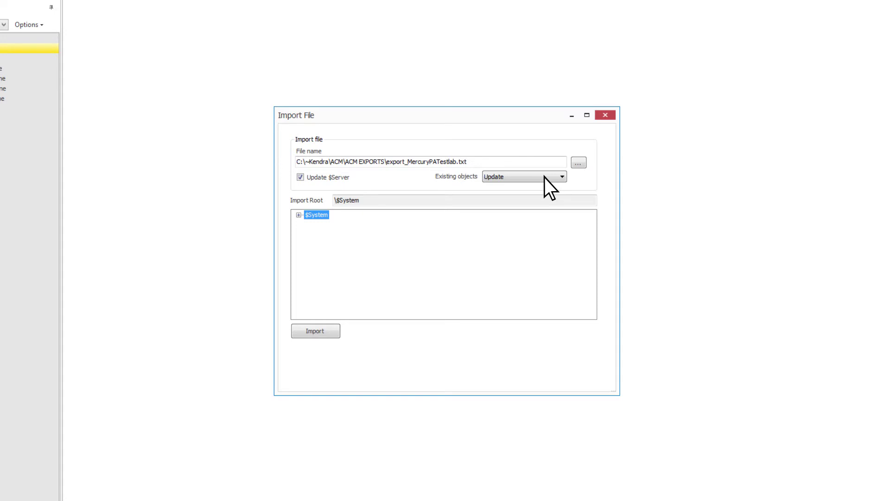
{"action": "left_click", "coordinate": [298, 215]}
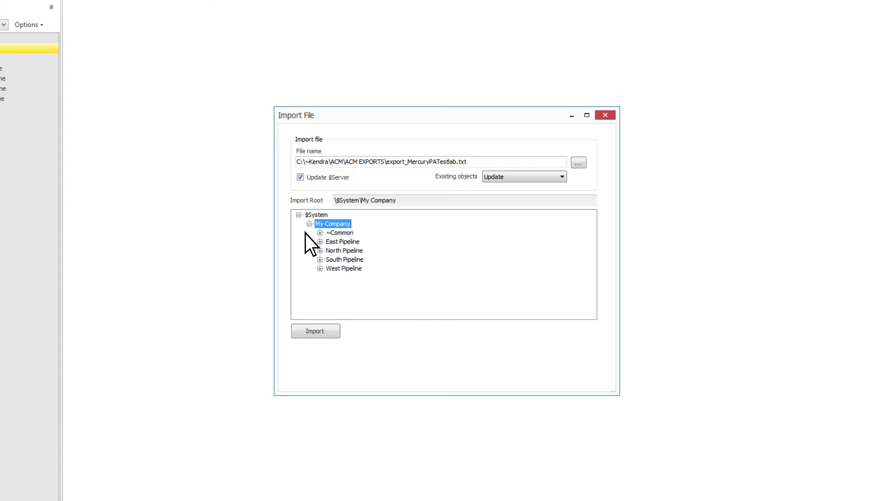
{"action": "left_click", "coordinate": [320, 269]}
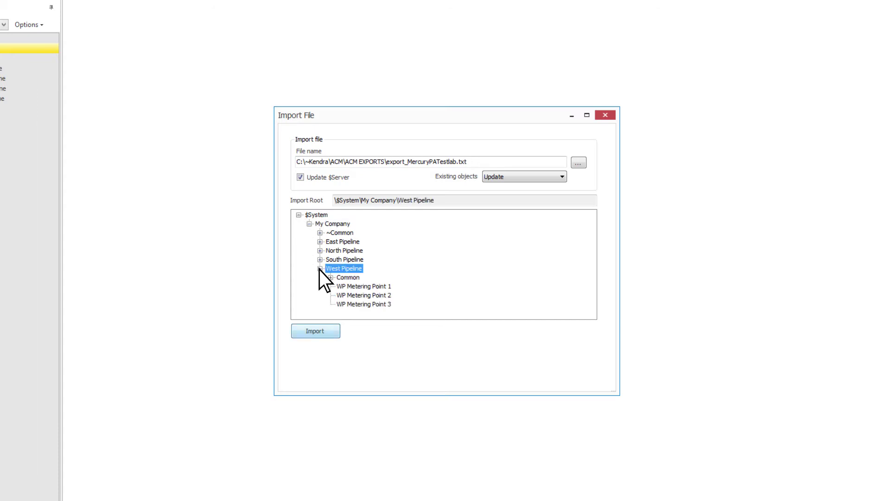
Step: Run the import, accept automatic renaming of the conflicting object, and dismiss Import Complete
{"action": "left_click", "coordinate": [329, 330]}
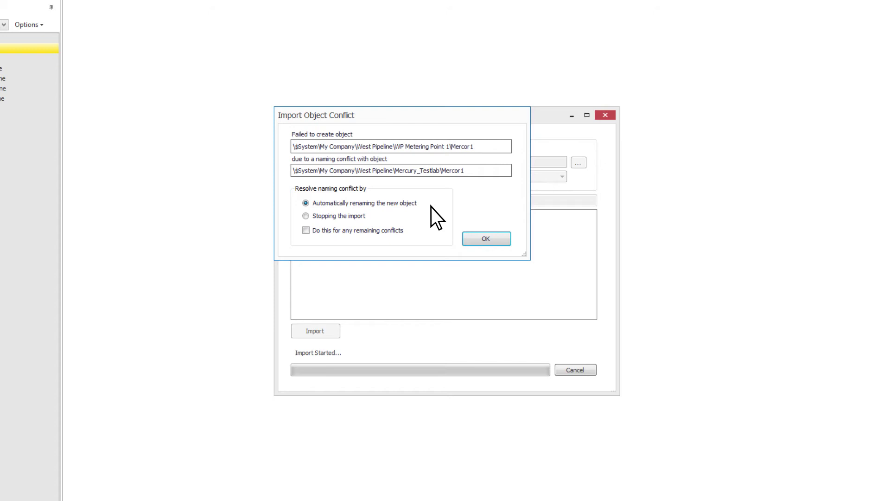
{"action": "left_click", "coordinate": [495, 238]}
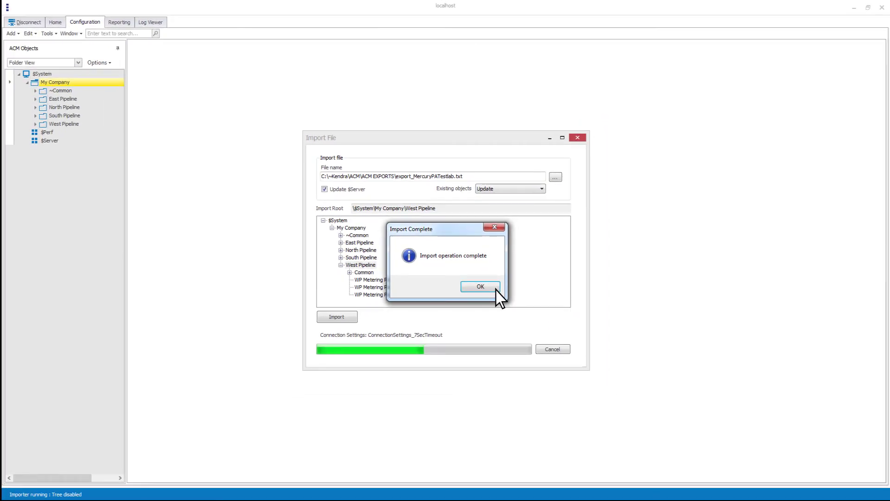
{"action": "left_click", "coordinate": [481, 286]}
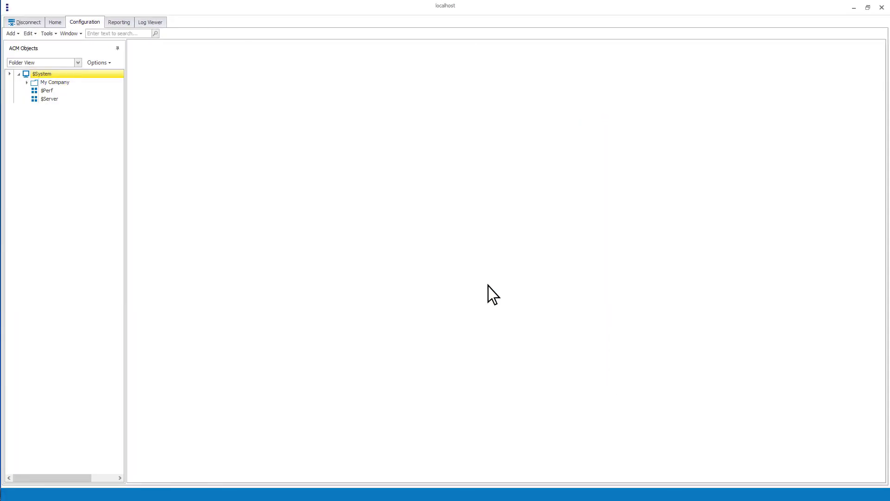
{"action": "left_click", "coordinate": [47, 33]}
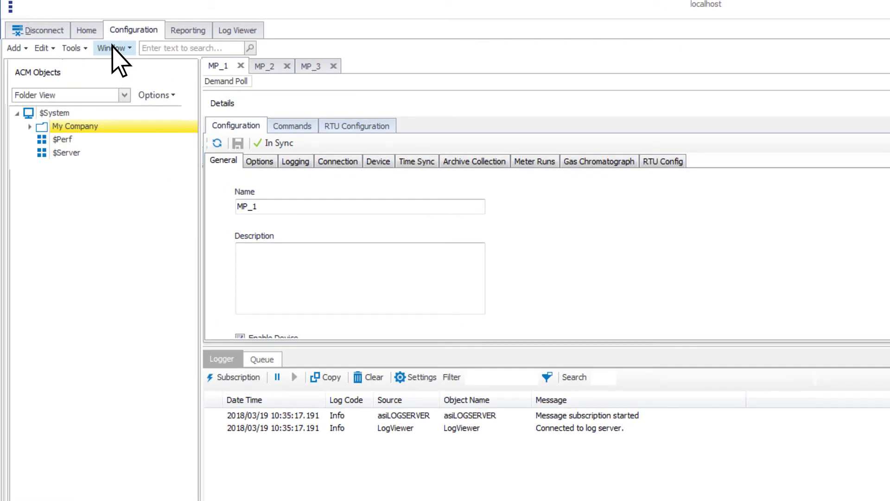
Step: Close the unmodified objects MP_1 and MP_2 from the Window menu, leaving MP_3 open
{"action": "left_click", "coordinate": [113, 48]}
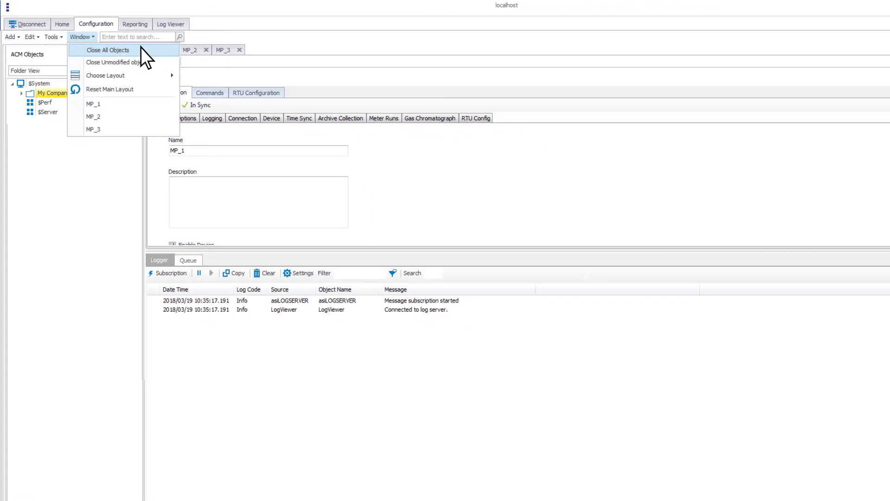
{"action": "left_click", "coordinate": [199, 66]}
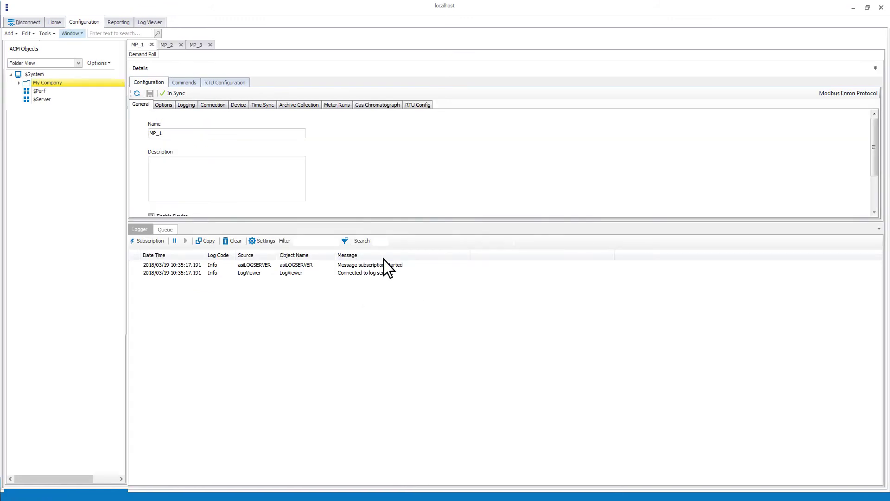
{"action": "left_click", "coordinate": [73, 34]}
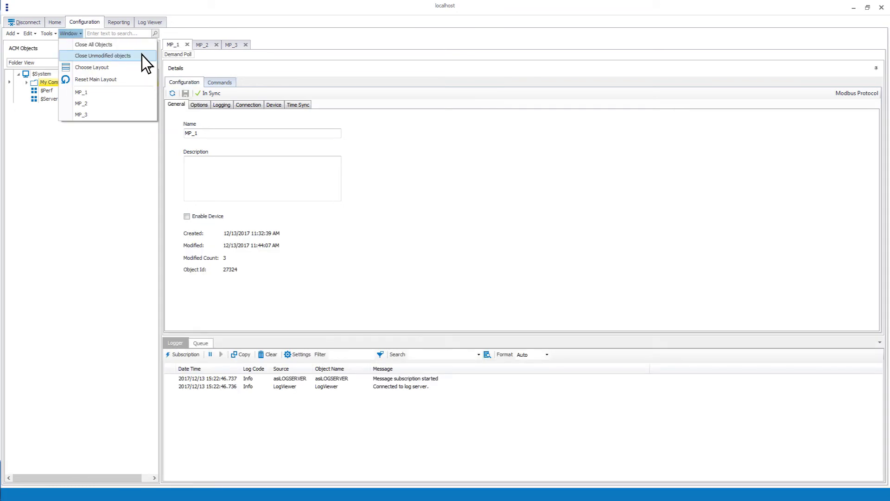
{"action": "left_click", "coordinate": [142, 56]}
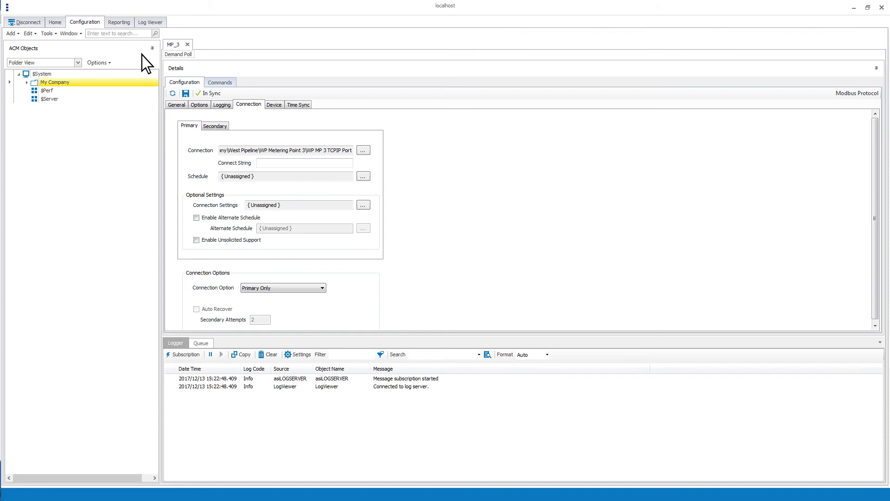
{"action": "left_click", "coordinate": [71, 34]}
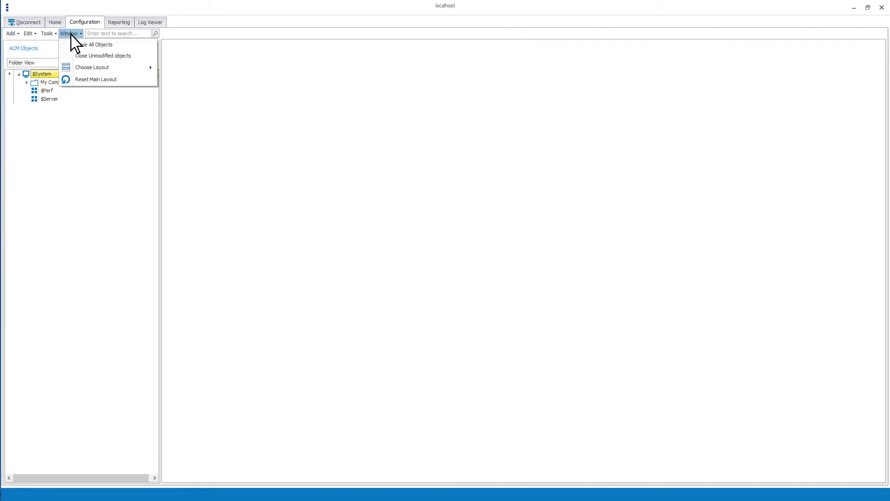
{"action": "mouse_move", "coordinate": [119, 66]}
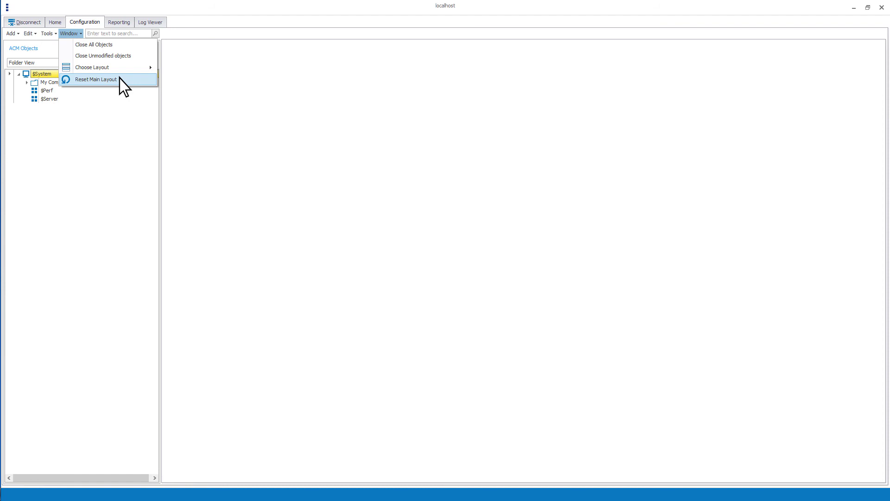
{"action": "left_click", "coordinate": [71, 35]}
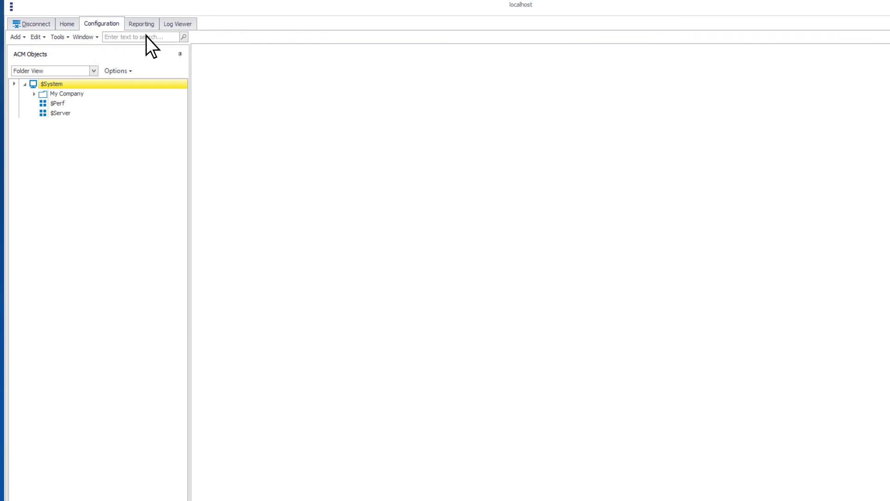
Step: Search the object tree by name for MP_4, then trim the search term to MP_
{"action": "left_click", "coordinate": [165, 36]}
{"action": "type", "text": "M"}
{"action": "type", "text": "P_4"}
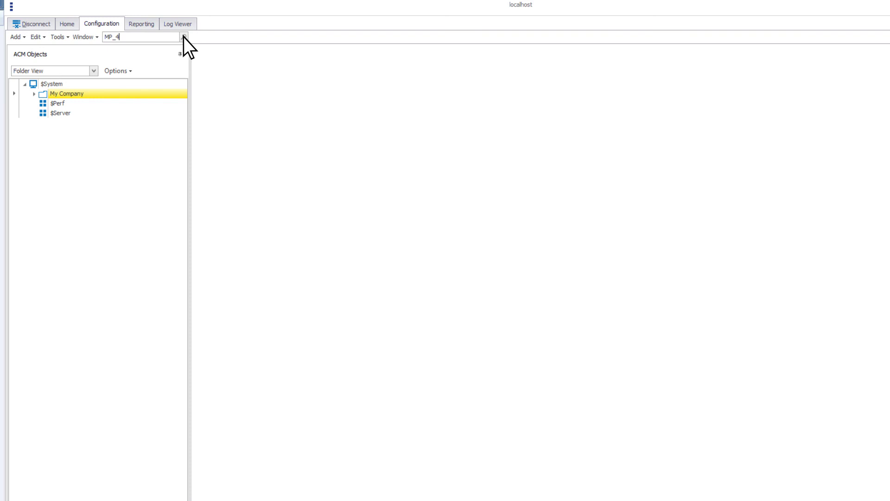
{"action": "left_click", "coordinate": [184, 37]}
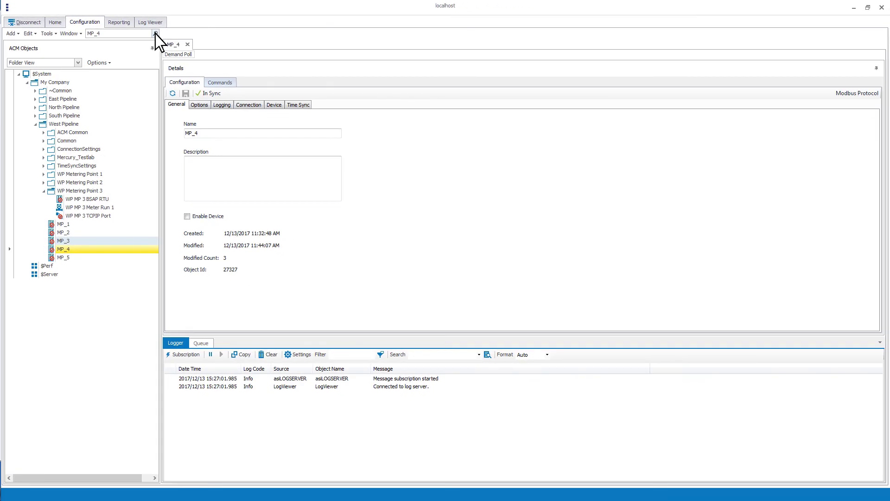
{"action": "key", "text": "BackSpace"}
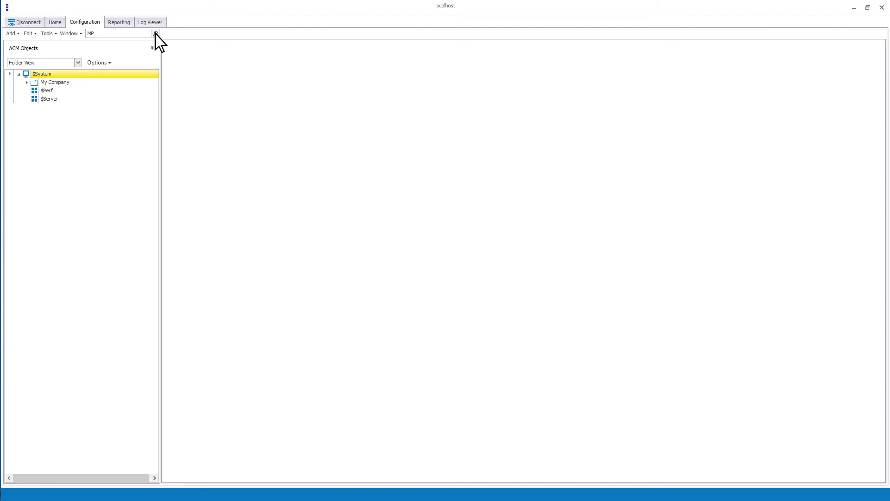
Step: Search for MP_ and open MP_4 from the Search Results list
{"action": "left_click", "coordinate": [156, 35]}
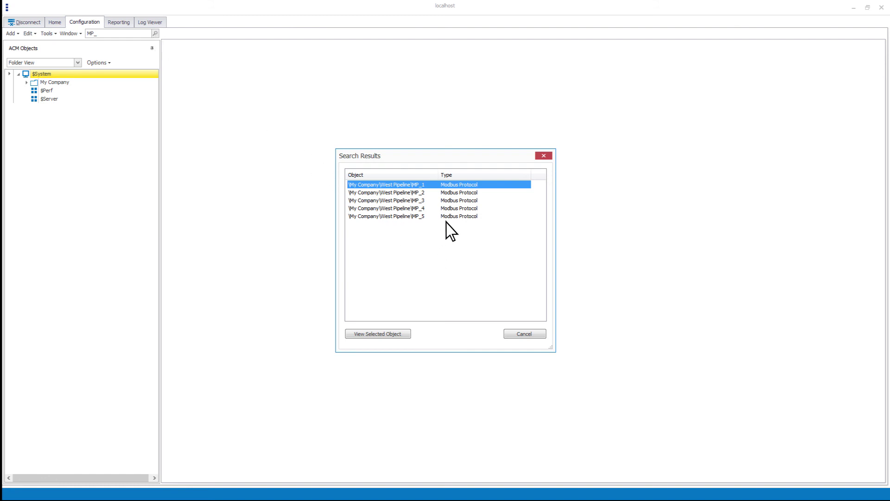
{"action": "left_click", "coordinate": [451, 209]}
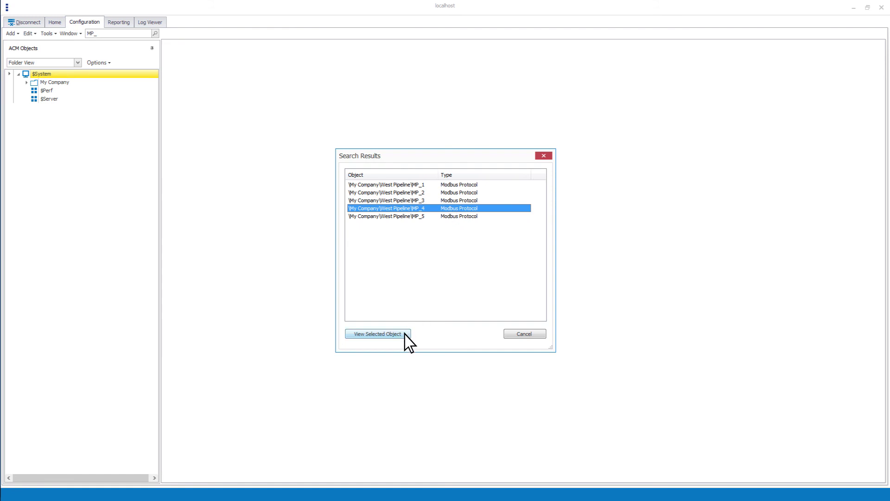
{"action": "left_click", "coordinate": [378, 334]}
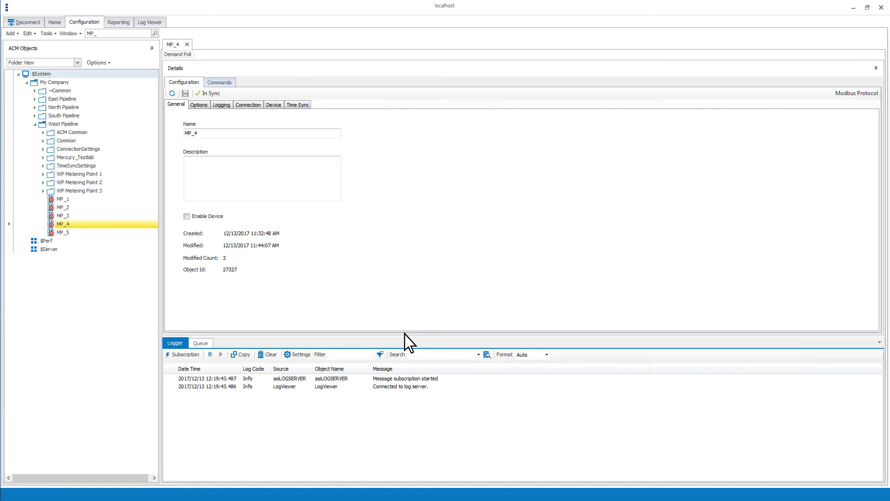